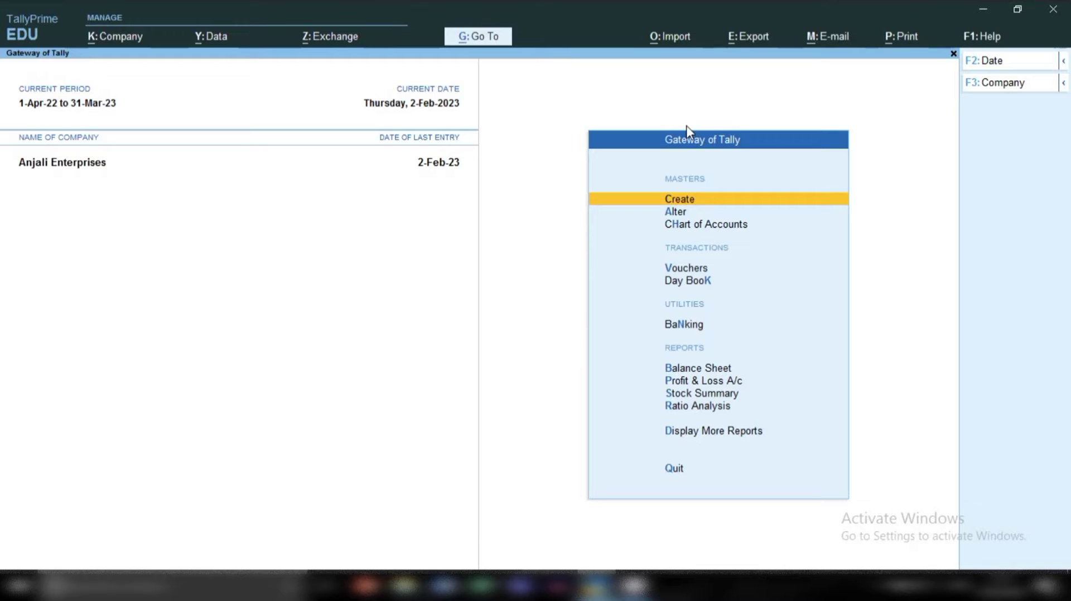
# Open the company's voucher statistics and drill into the monthly register of Payment vouchers
pyautogui.press('d')
pyautogui.press('s')
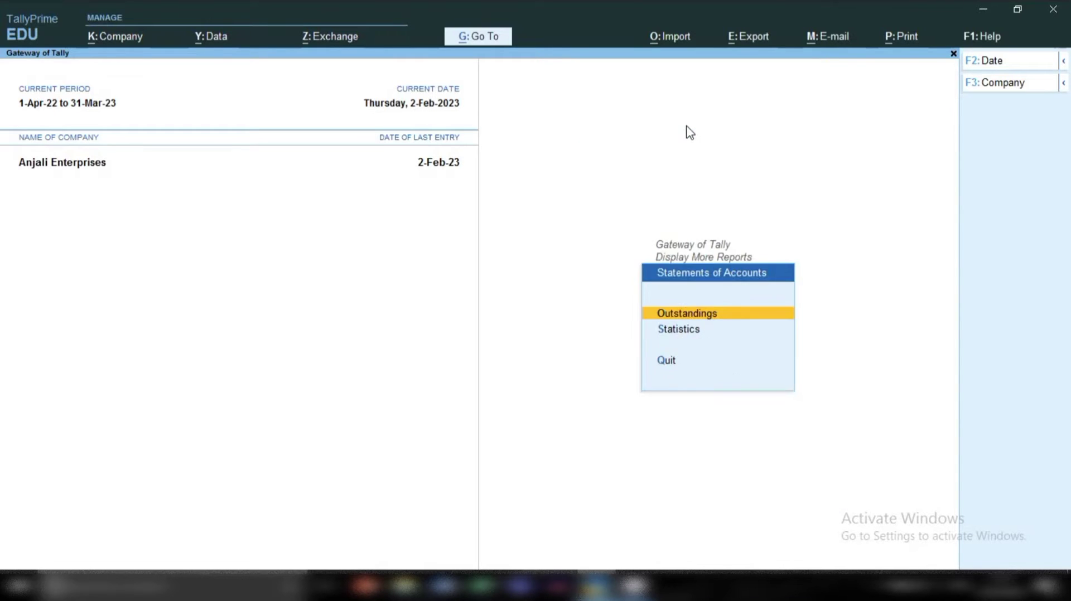
pyautogui.press('s')
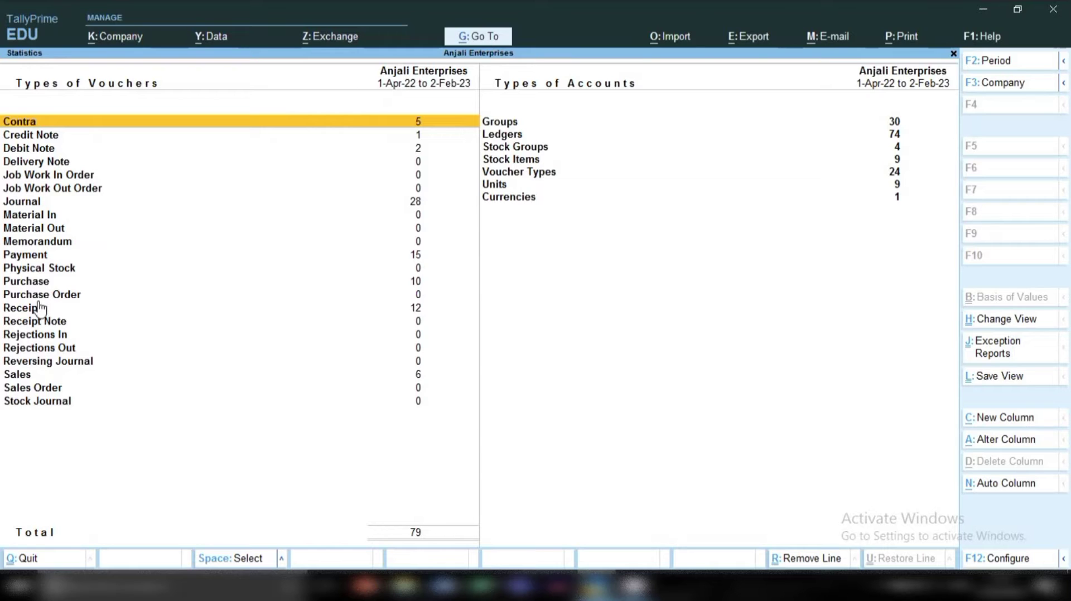
pyautogui.click(23, 256)
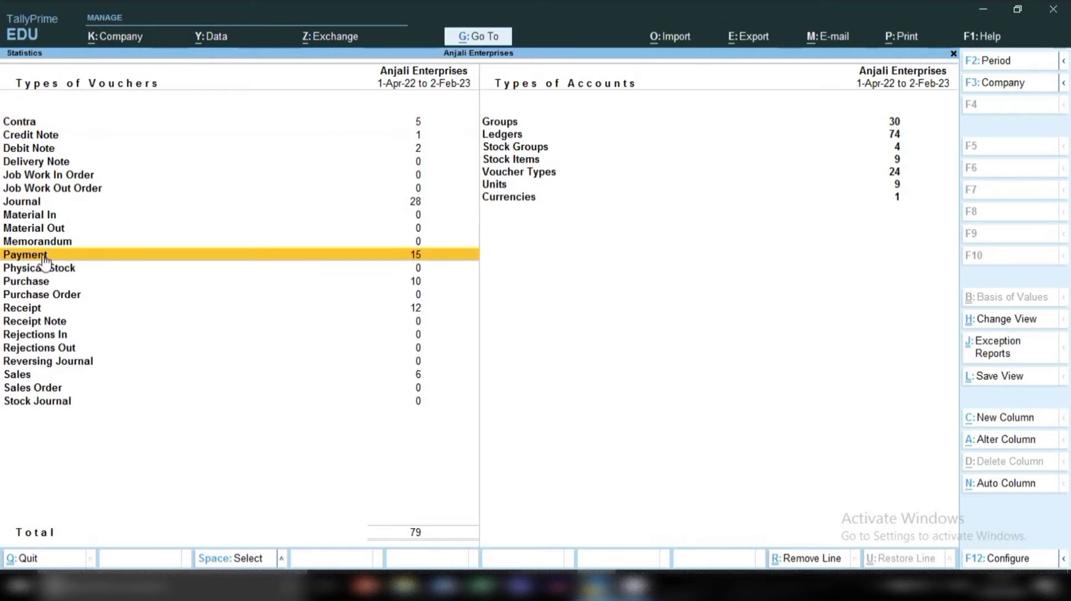
pyautogui.press('Return')
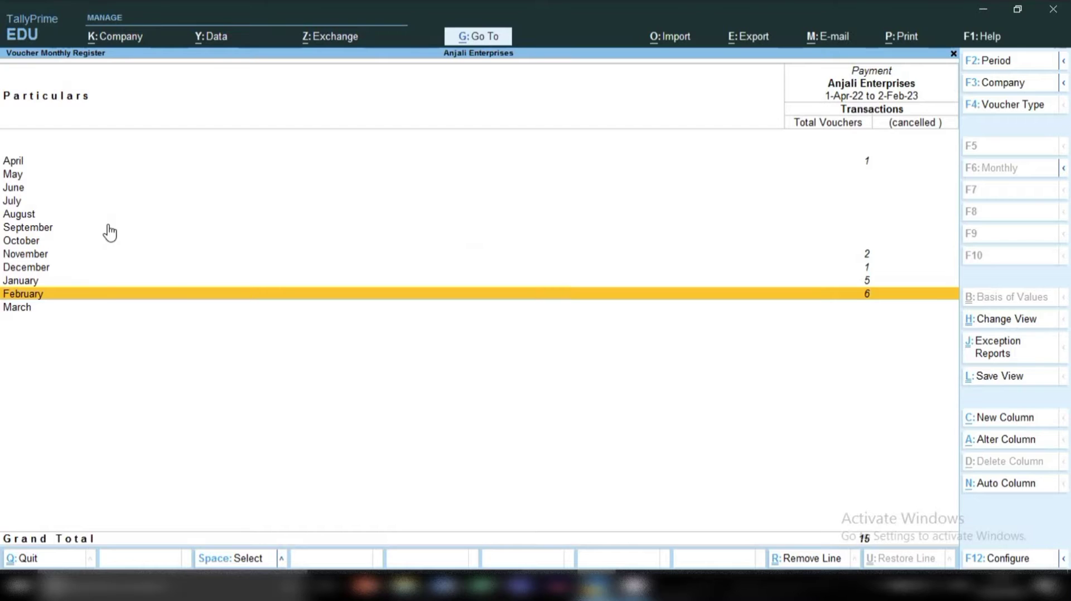
# Look through the months with payment transactions and open February's list of payment vouchers
pyautogui.press('Up')
pyautogui.press('Up')
pyautogui.press('Up')
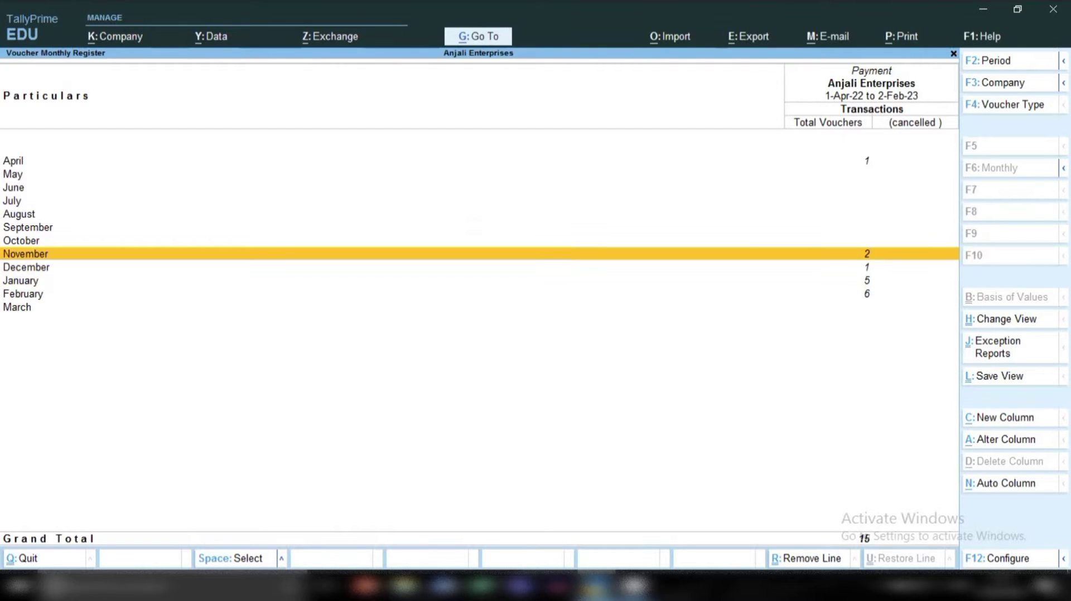
pyautogui.press('Down')
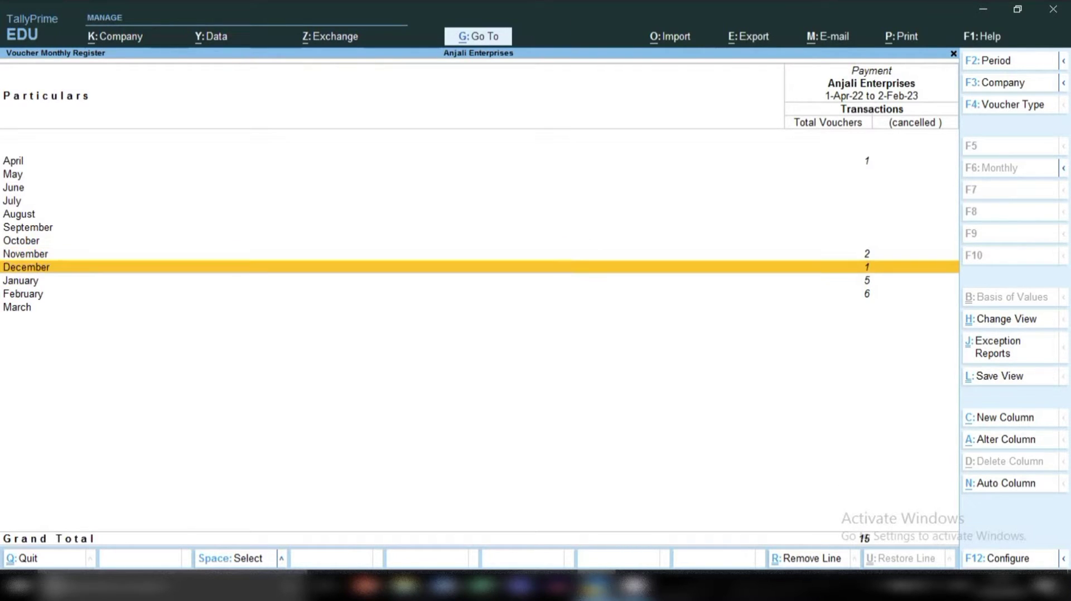
pyautogui.press('Up')
pyautogui.press('Down')
pyautogui.press('Down')
pyautogui.press('Down')
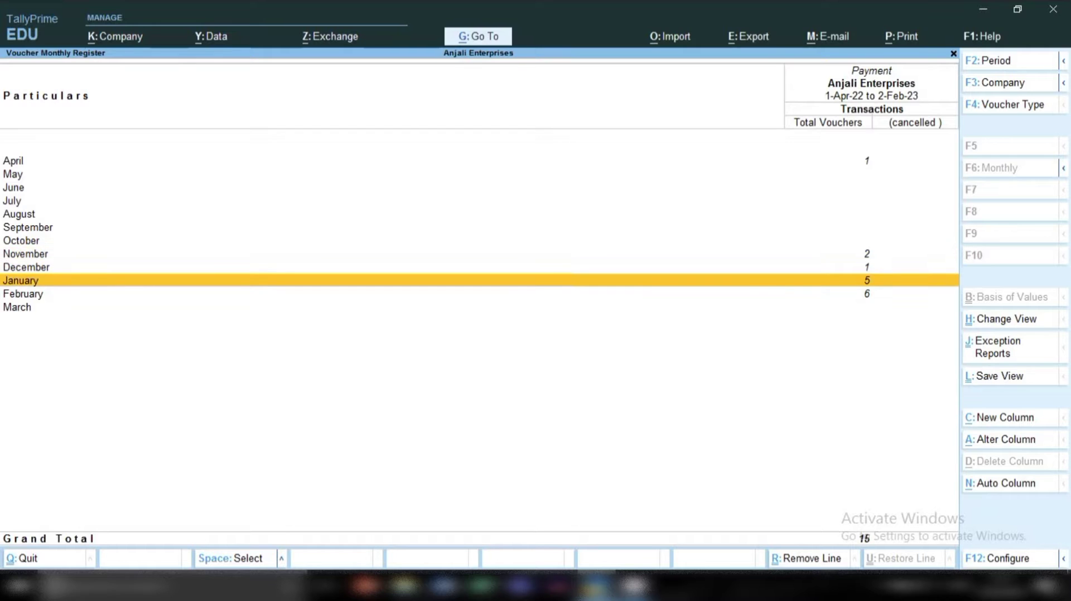
pyautogui.press('Return')
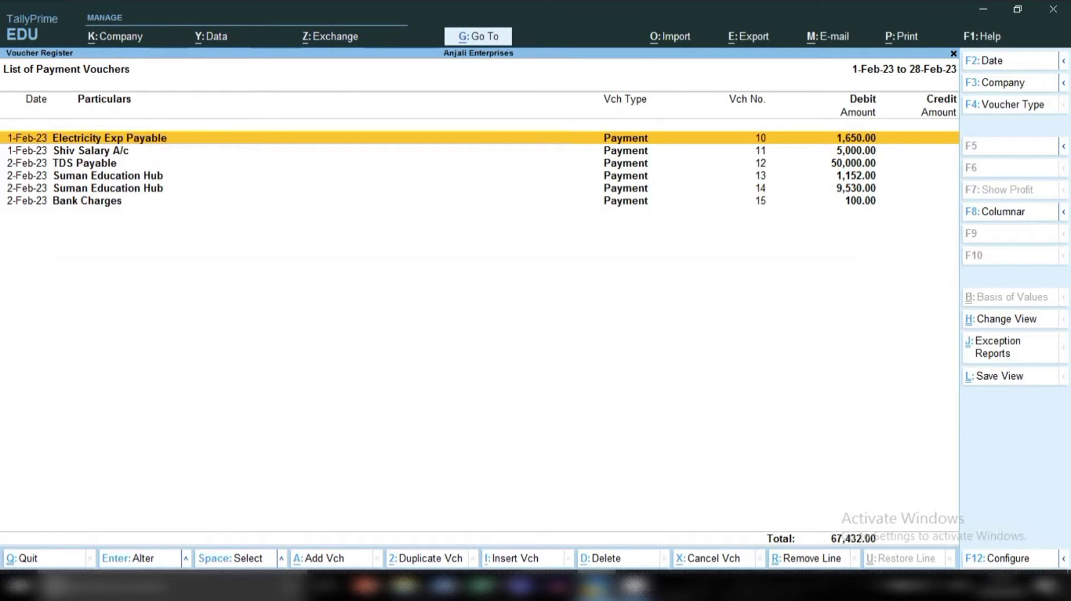
pyautogui.press('F2')
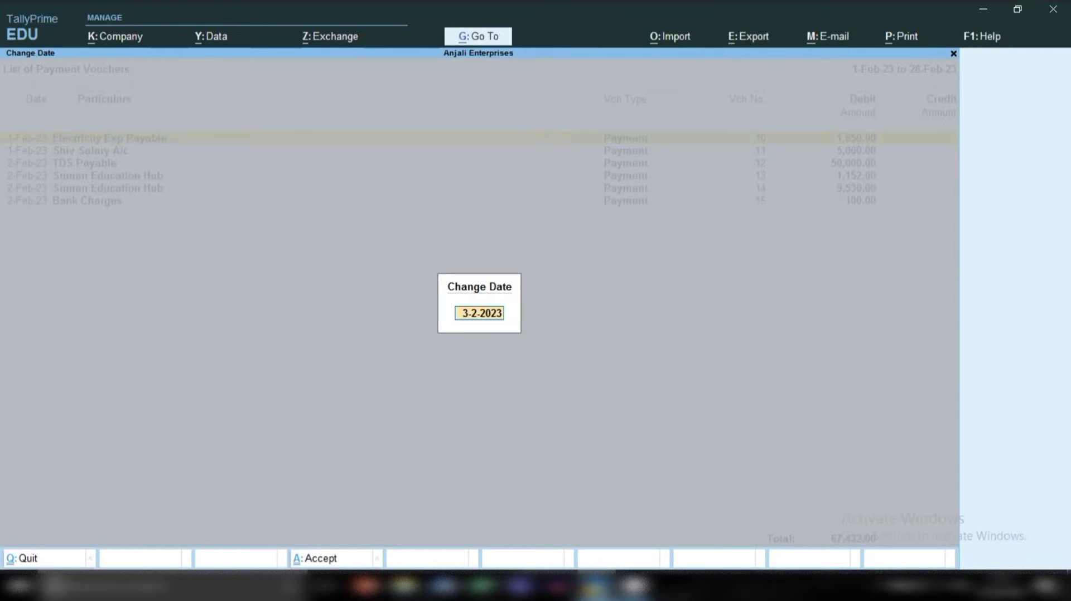
pyautogui.press('BackSpace')
pyautogui.press('Escape')
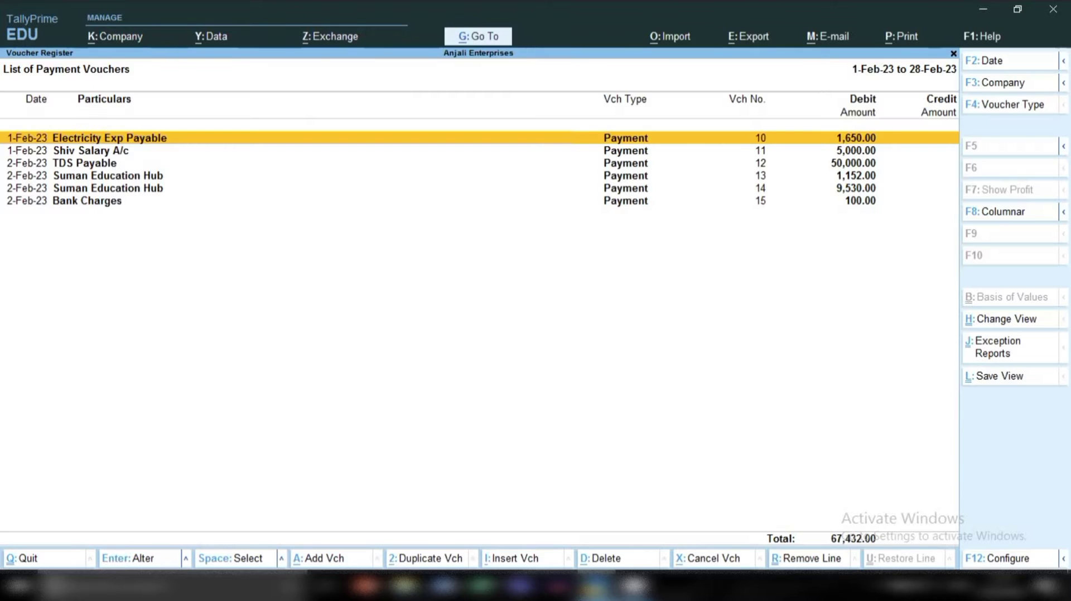
pyautogui.press('F2')
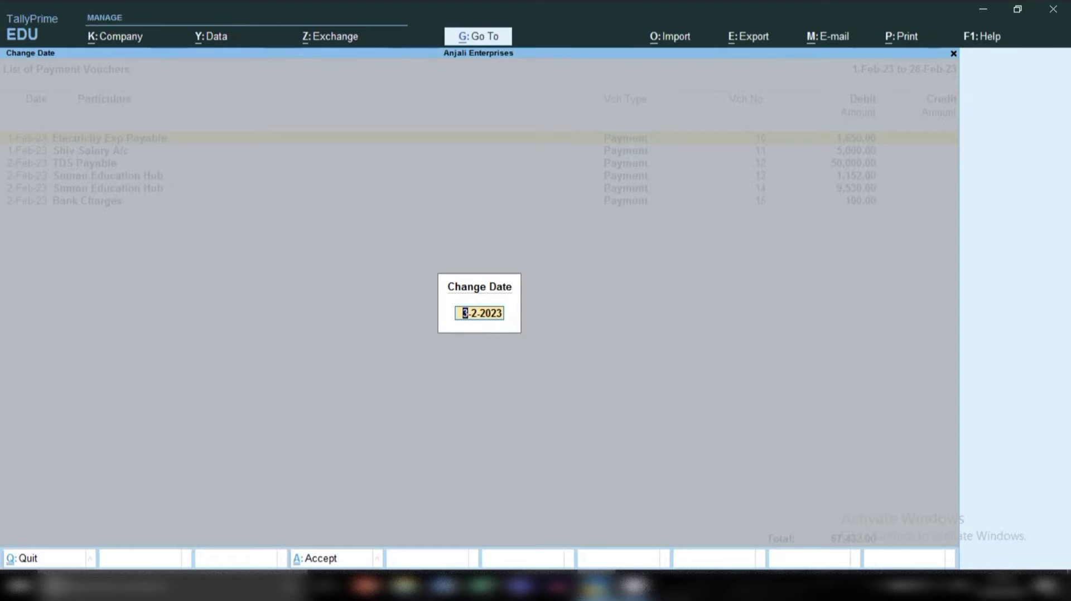
pyautogui.press('BackSpace')
pyautogui.press('Escape')
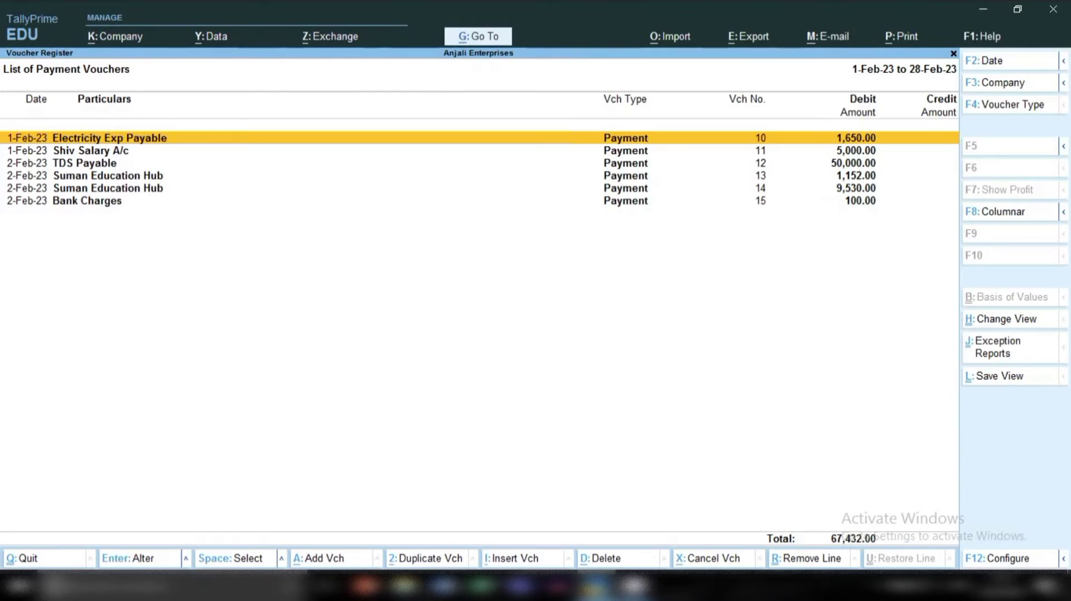
# Clear the From and To dates of the report period so the payment voucher list spans 1-Apr-22 to 2-Feb-23
pyautogui.hotkey('alt', 'F2')
pyautogui.press('BackSpace')
pyautogui.press('Return')
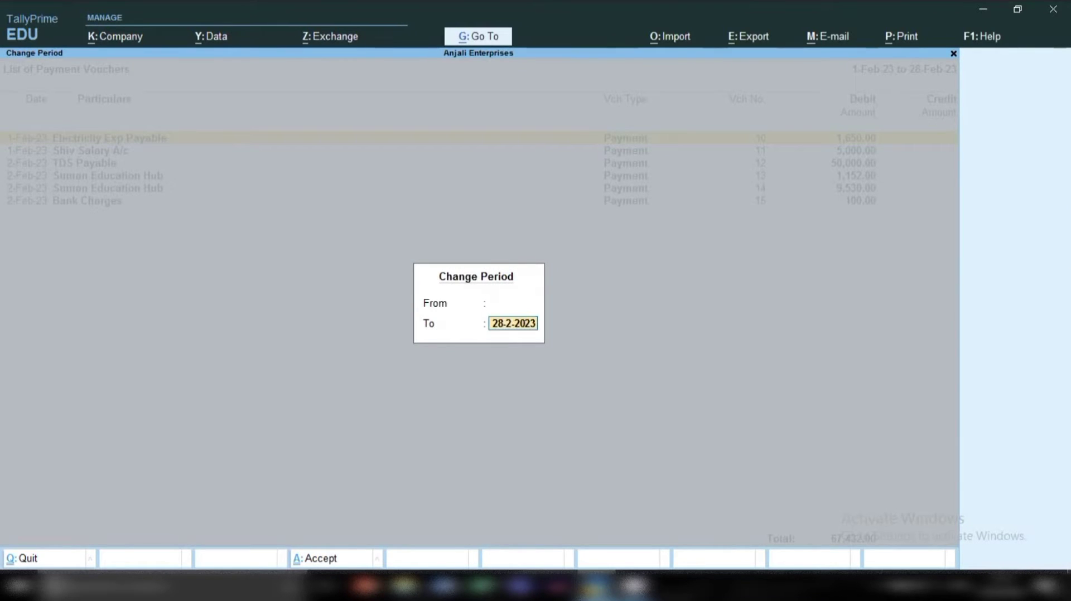
pyautogui.press('BackSpace')
pyautogui.press('Return')
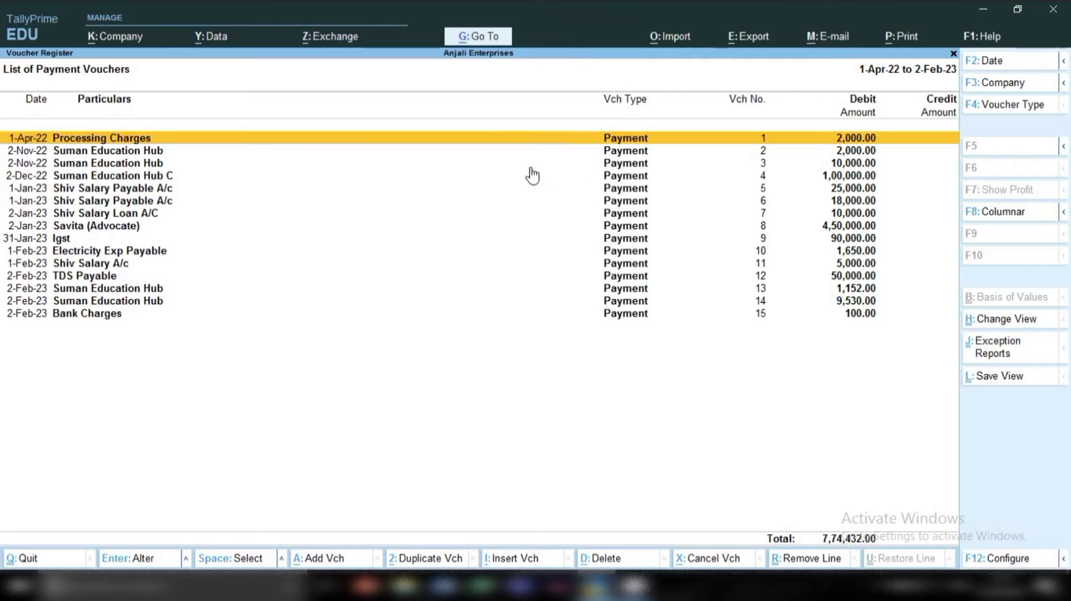
# Set the payment voucher list's sorting method to Amount (Increasing)
pyautogui.click(978, 563)
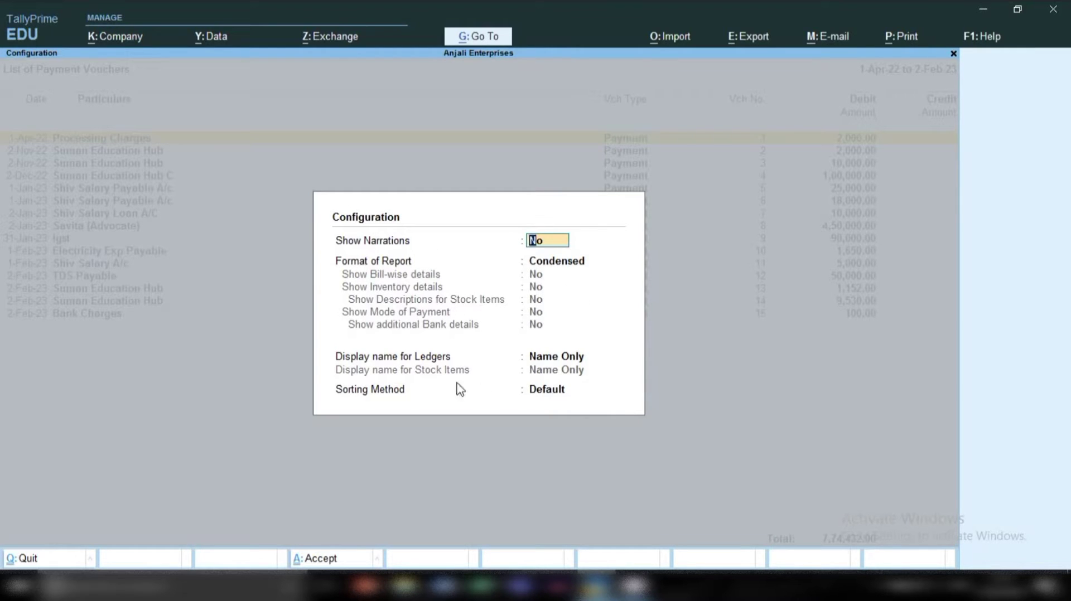
pyautogui.click(376, 394)
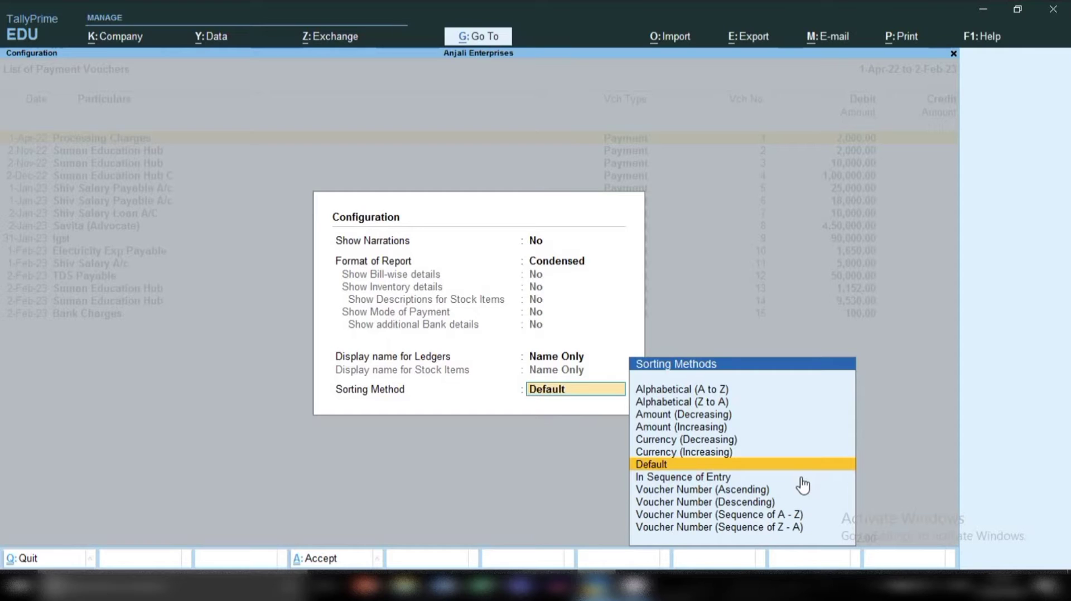
pyautogui.press('Up')
pyautogui.press('Up')
pyautogui.press('Down')
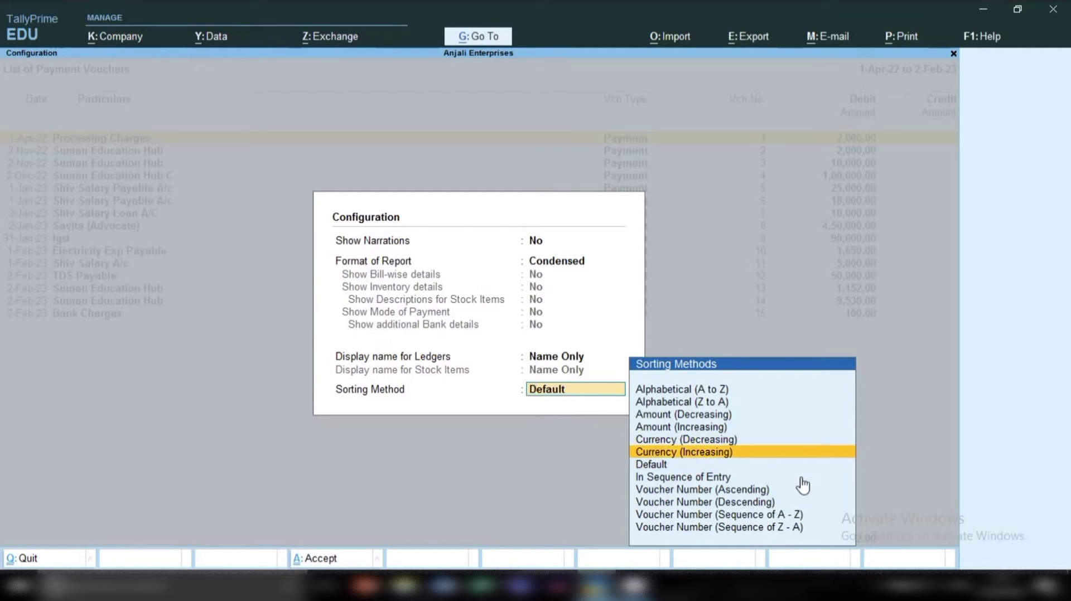
pyautogui.press('Up')
pyautogui.press('Up')
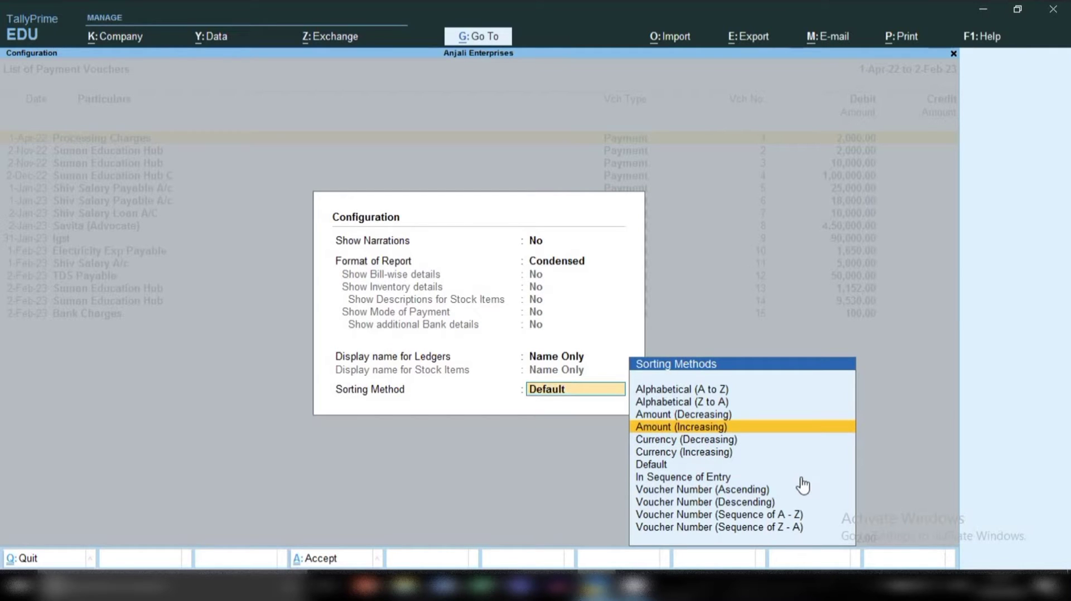
pyautogui.press('Up')
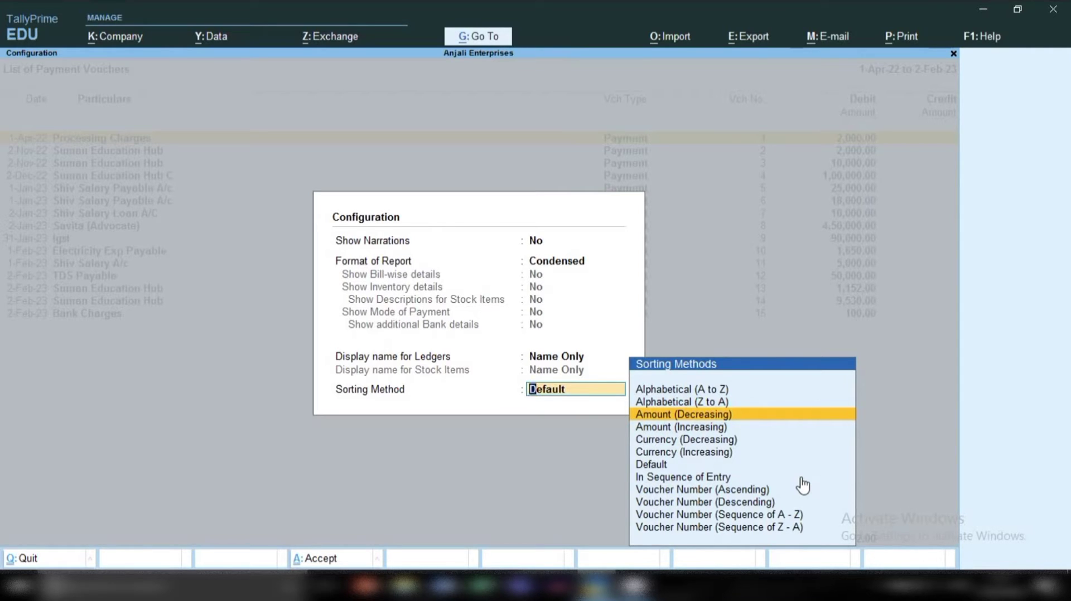
pyautogui.press('Down')
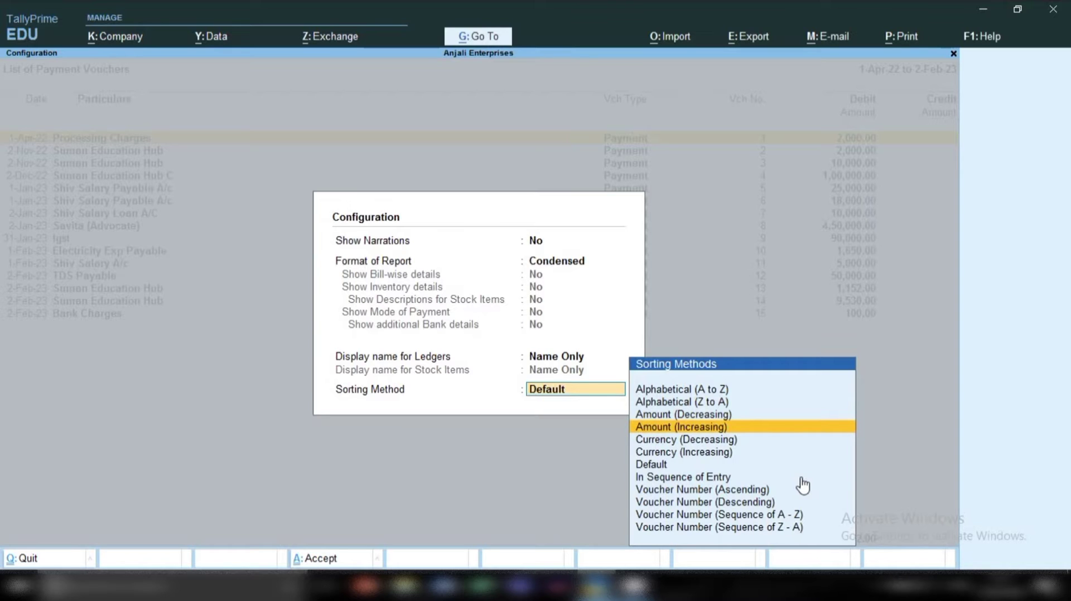
pyautogui.press('Return')
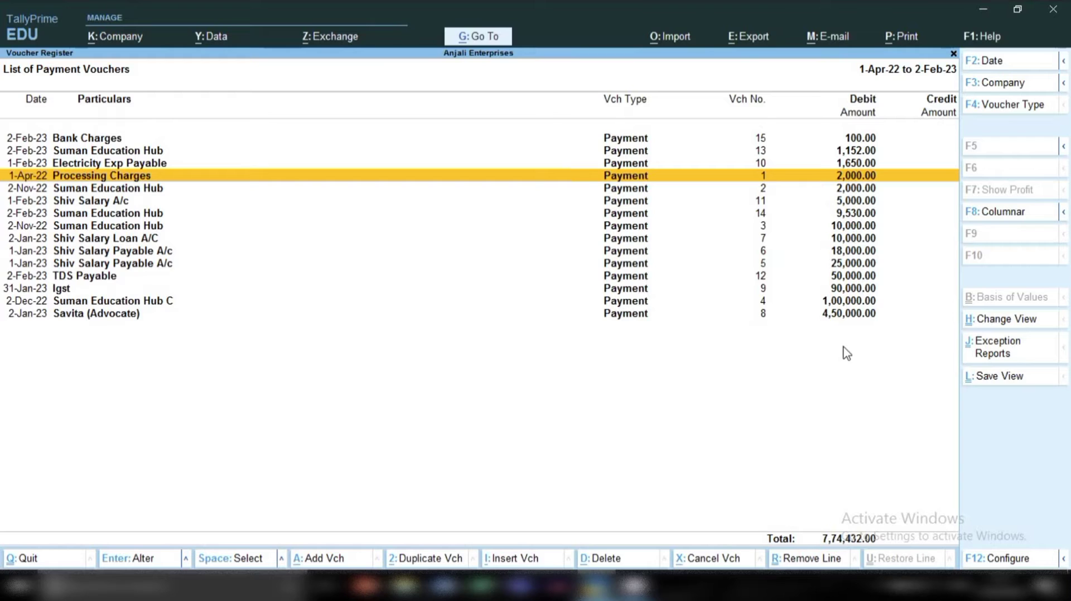
# Select the two payment vouchers of 10,000.00, voucher numbers 3 and 7, to compare them
pyautogui.press('Down')
pyautogui.press('Down')
pyautogui.press('Down')
pyautogui.press('Down')
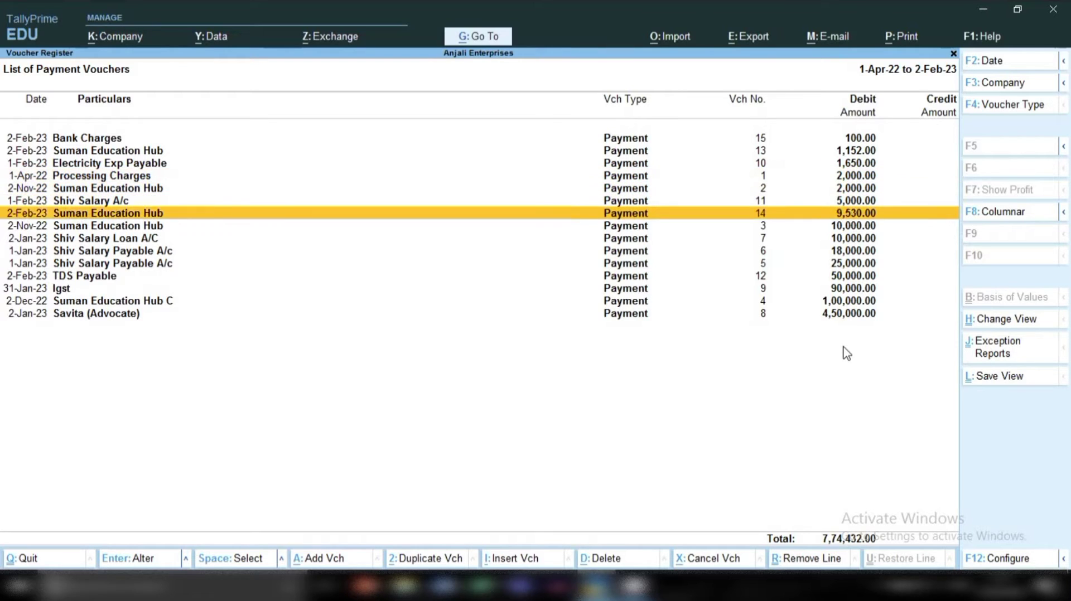
pyautogui.press('Return')
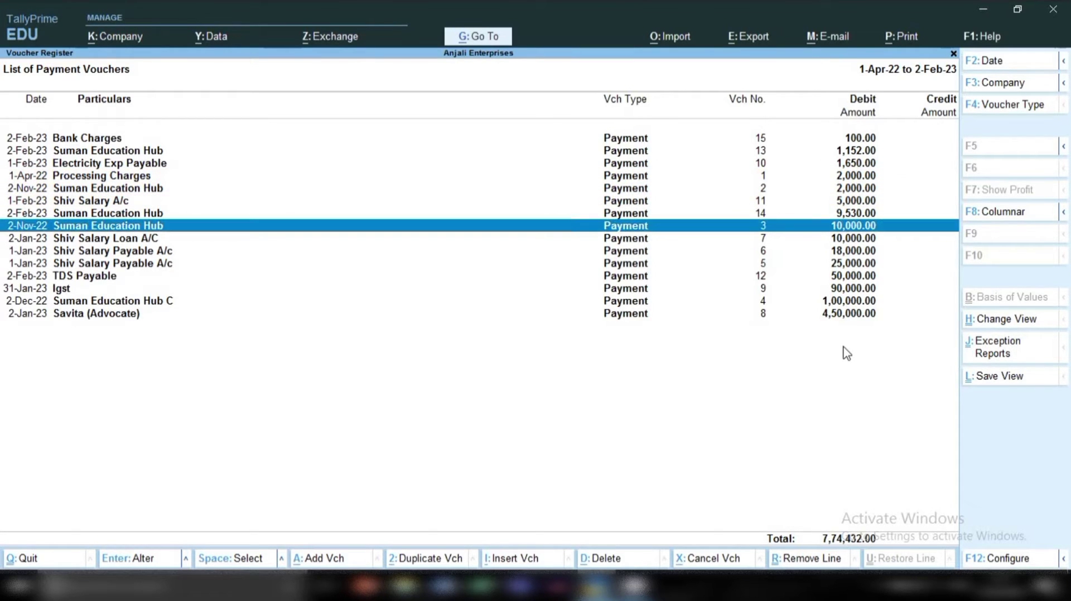
pyautogui.press('Down')
pyautogui.press('space')
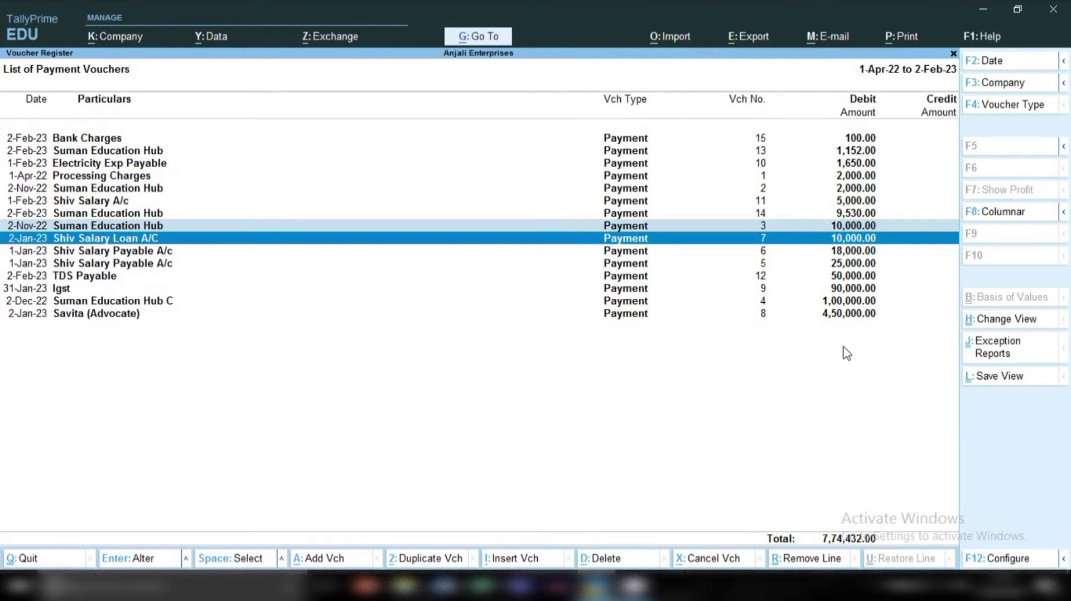
pyautogui.press('Up')
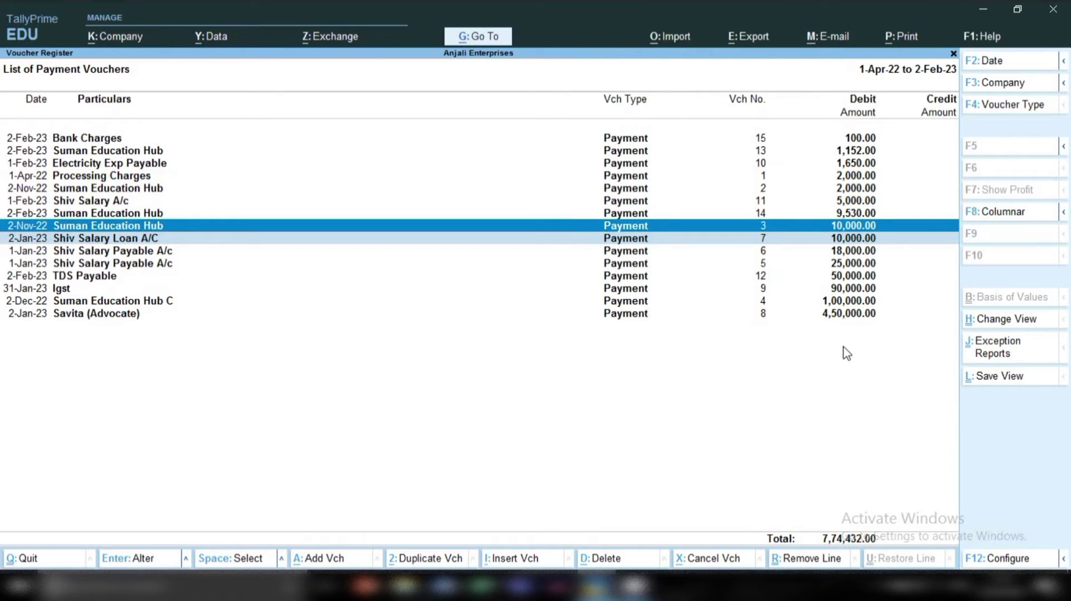
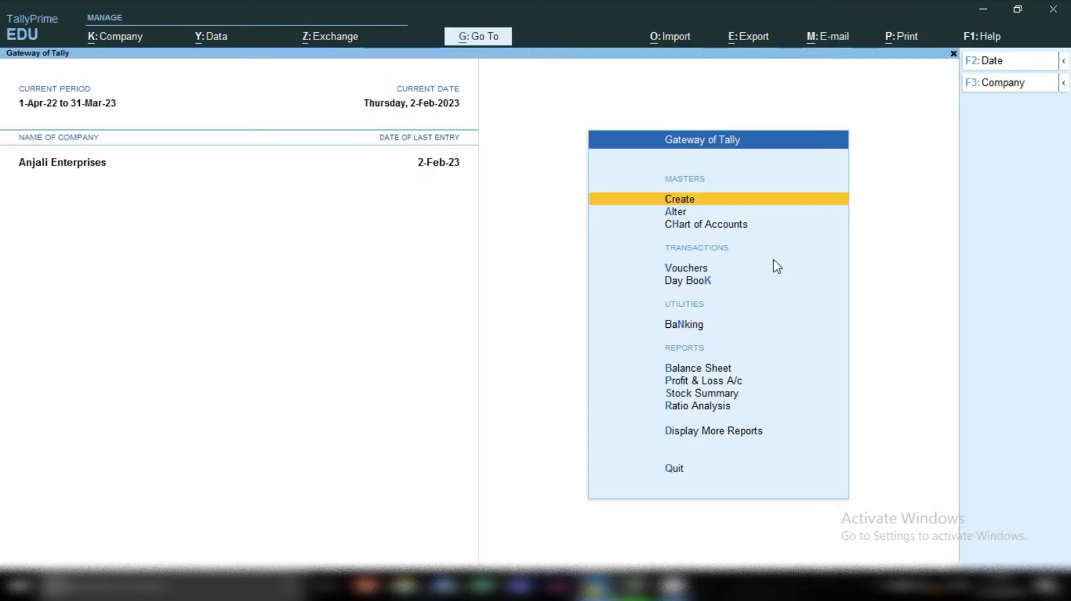
# Start a new ledger named Indian Railway without an alias and place it under Sundry Creditors
pyautogui.click(674, 200)
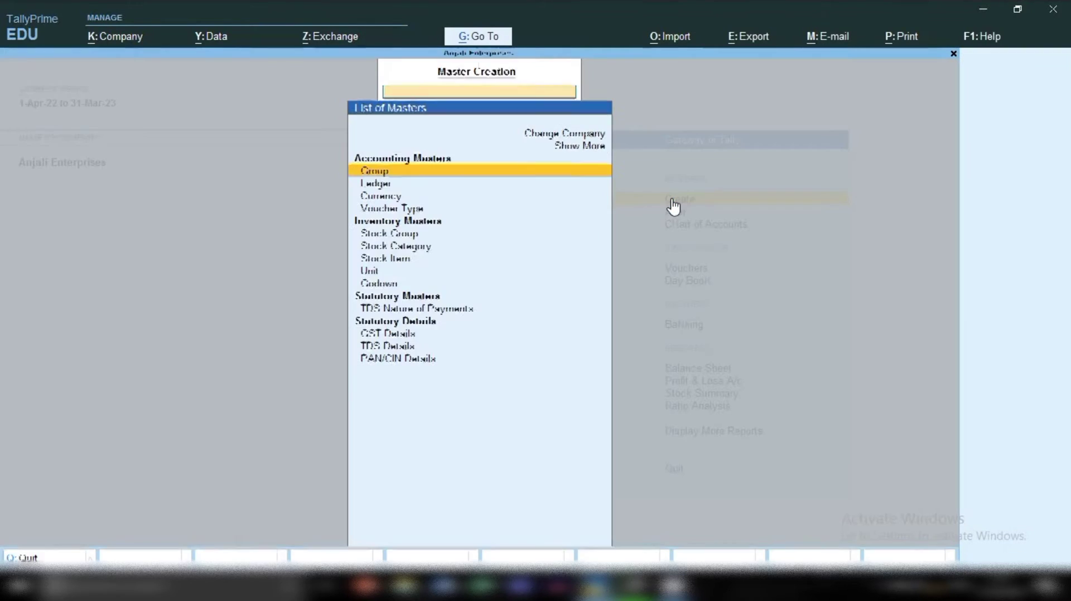
pyautogui.press('Down')
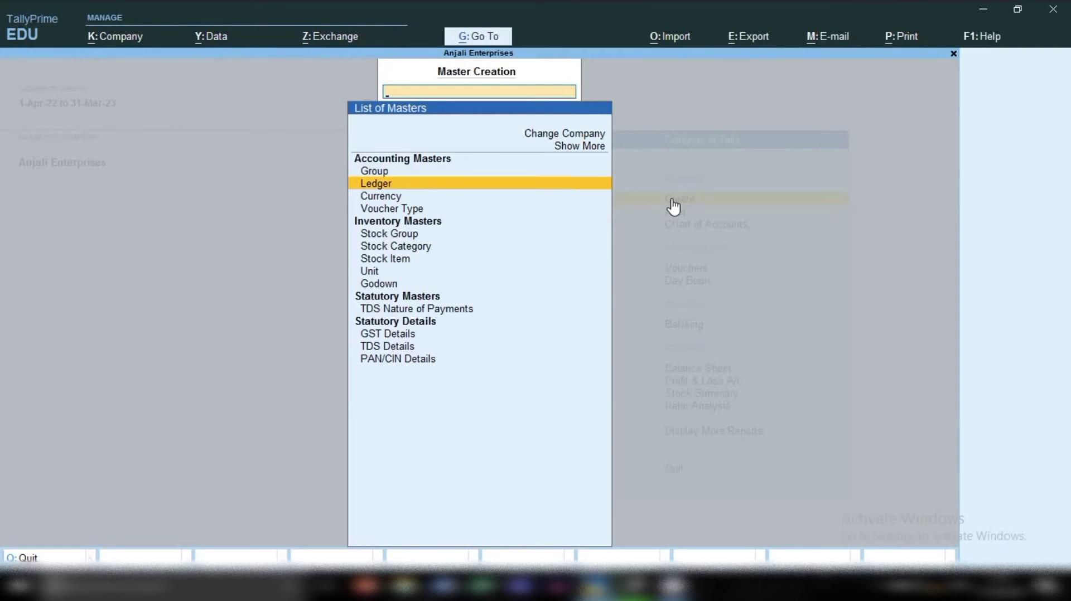
pyautogui.press('Return')
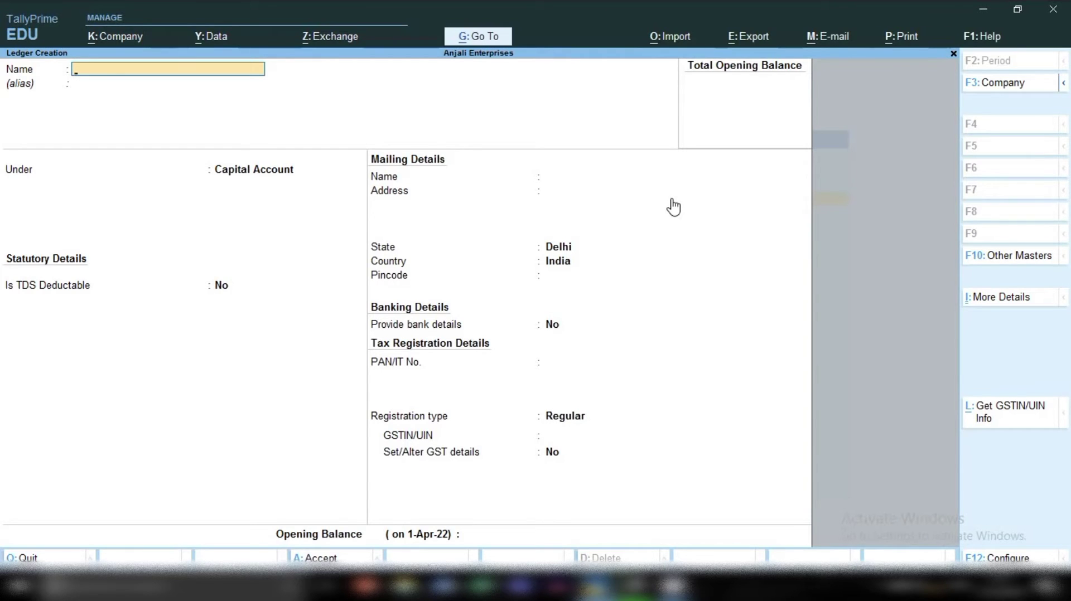
pyautogui.write('Indian Railway')
pyautogui.press('Return')
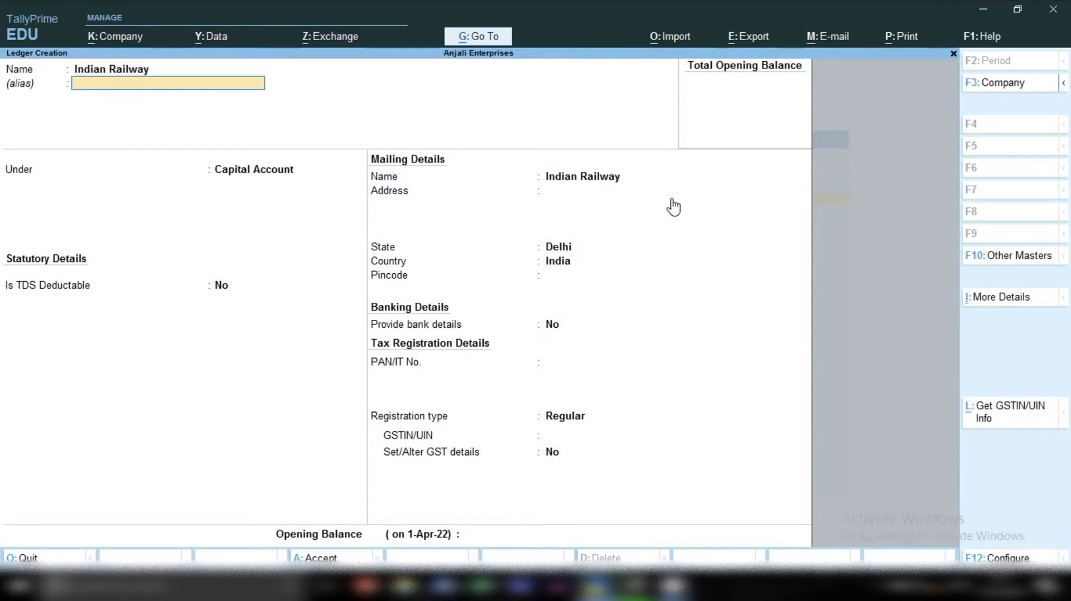
pyautogui.press('Return')
pyautogui.write('Sun')
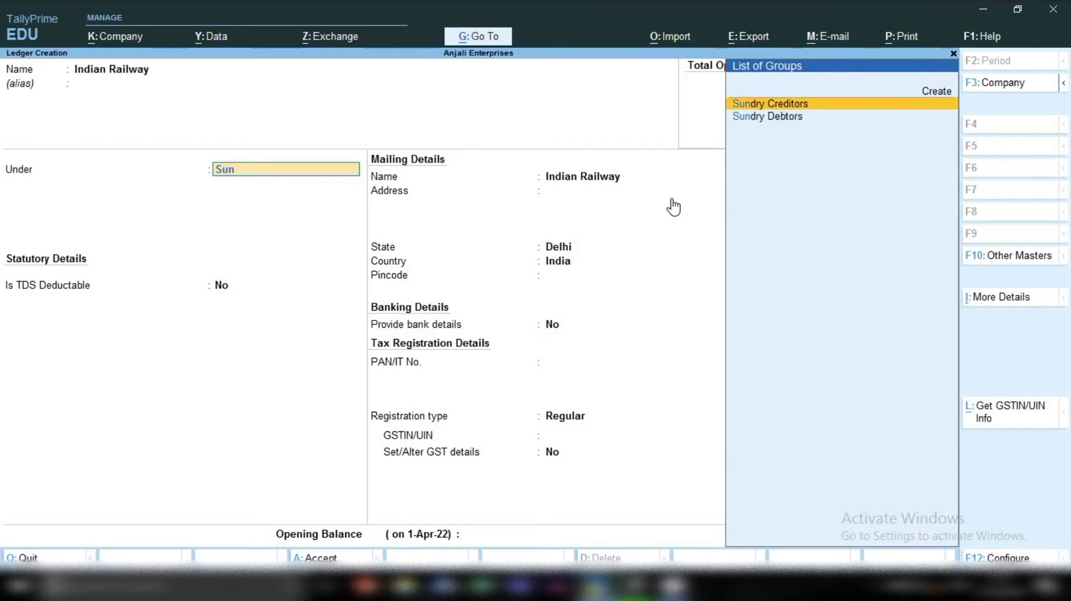
pyautogui.press('Return')
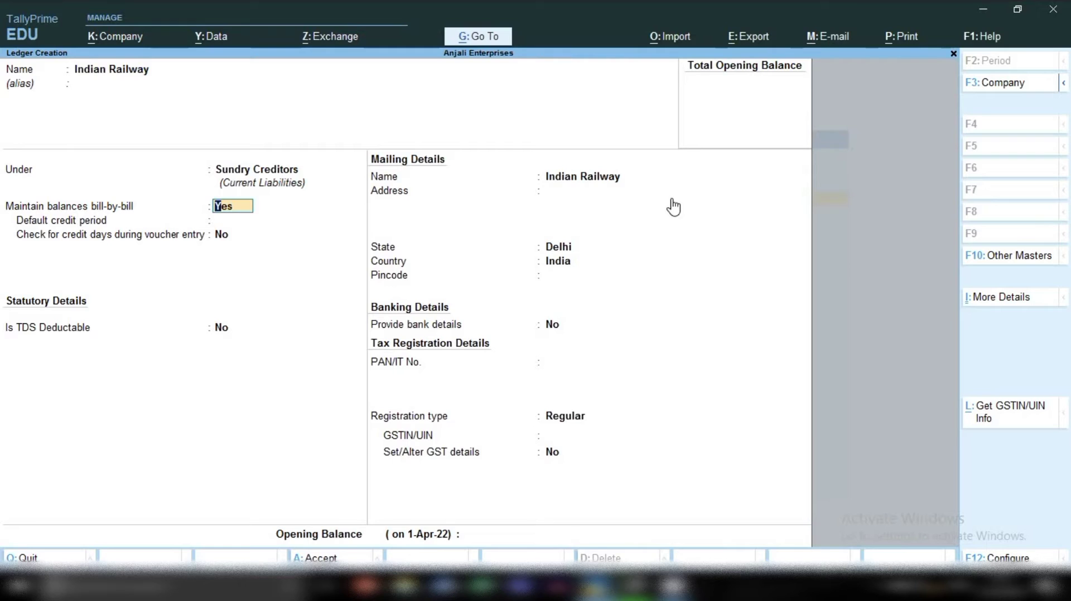
# Keep bill-by-bill balances on with no credit period, and leave the mailing address blank with state Delhi
pyautogui.press('Return')
pyautogui.press('Return')
pyautogui.press('Return')
pyautogui.press('Return')
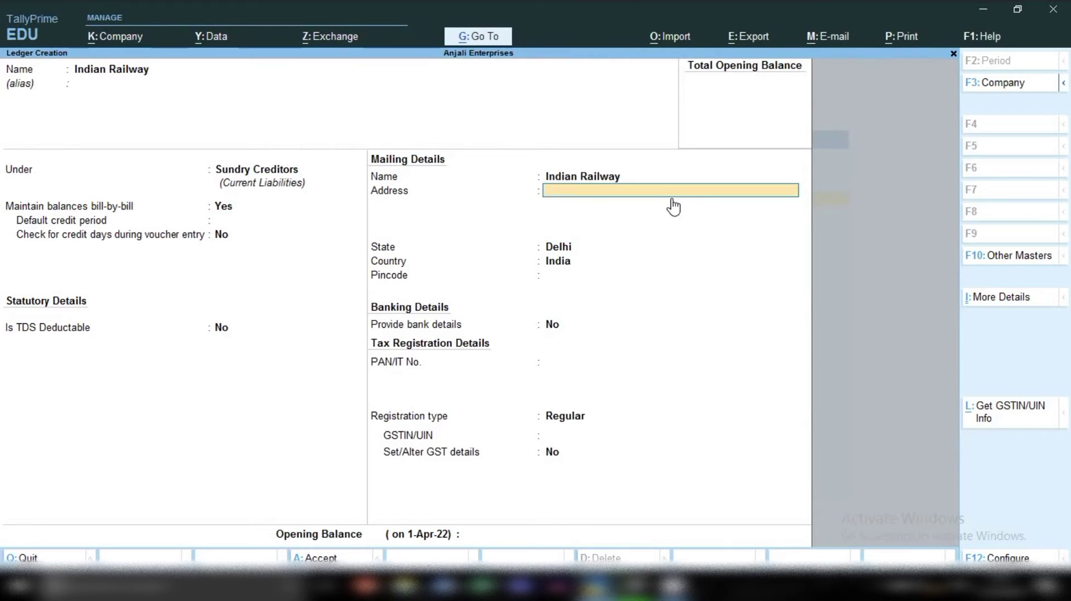
pyautogui.press('Return')
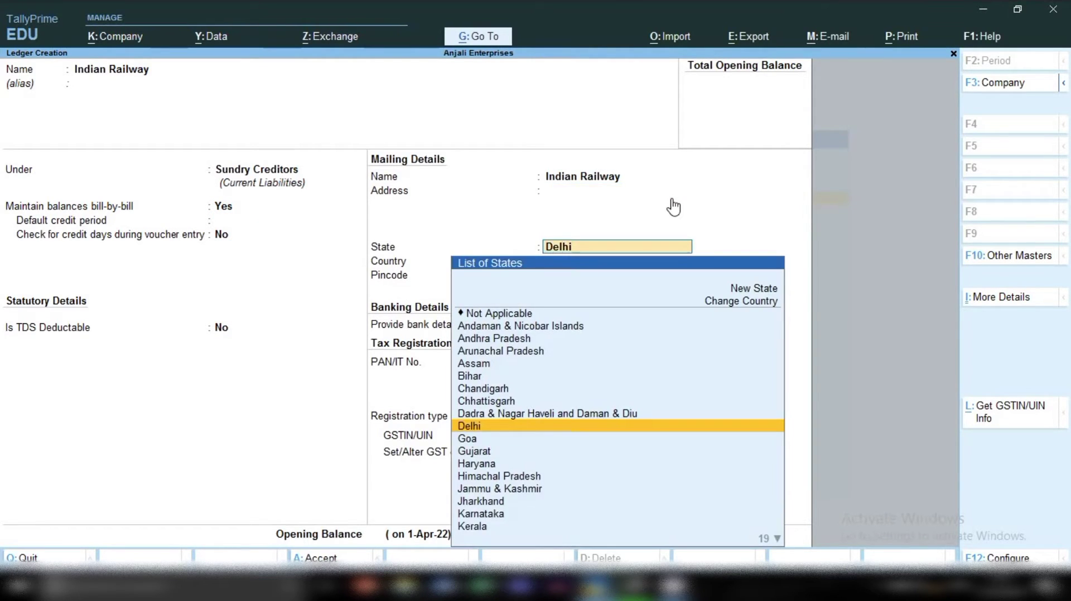
pyautogui.press('Return')
pyautogui.press('Return')
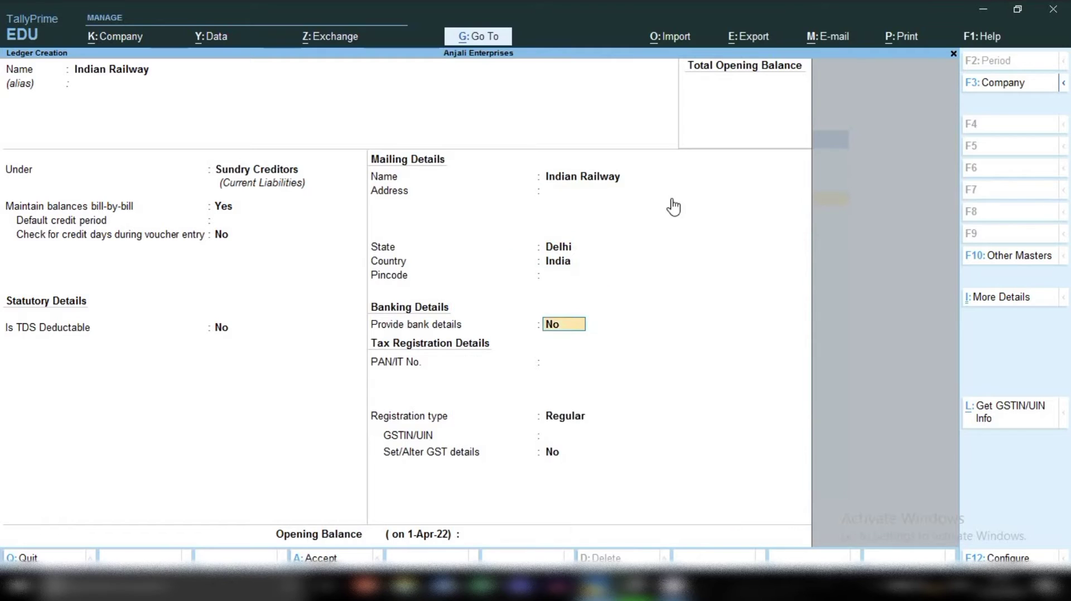
# Leave bank details off and the tax fields blank, keep the Regular registration type, and save the Indian Railway ledger
pyautogui.press('Return')
pyautogui.press('Return')
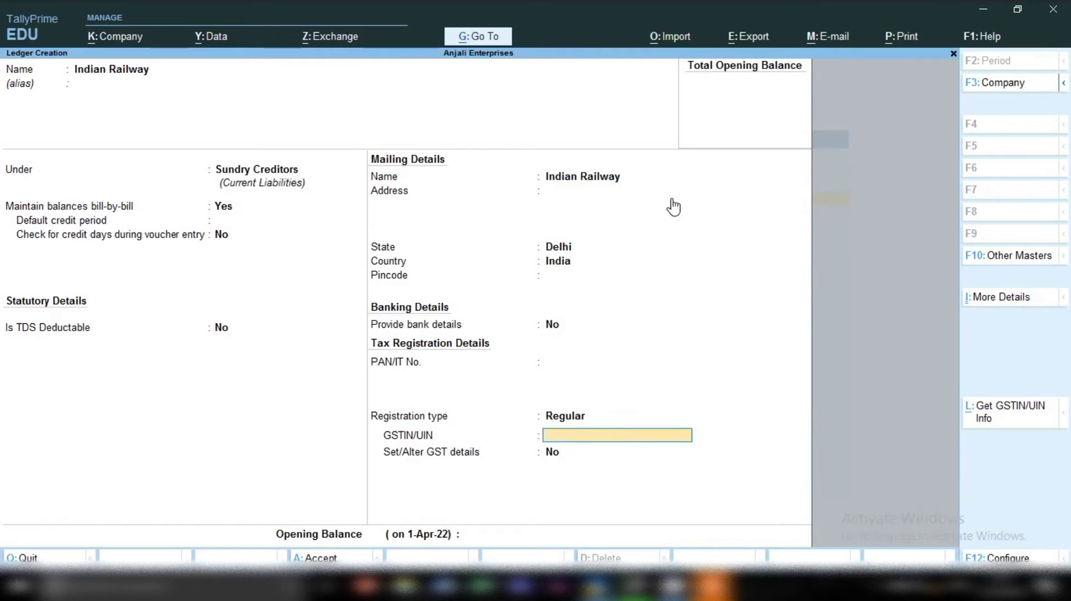
pyautogui.press('Return')
pyautogui.press('Return')
pyautogui.press('Return')
pyautogui.press('Return')
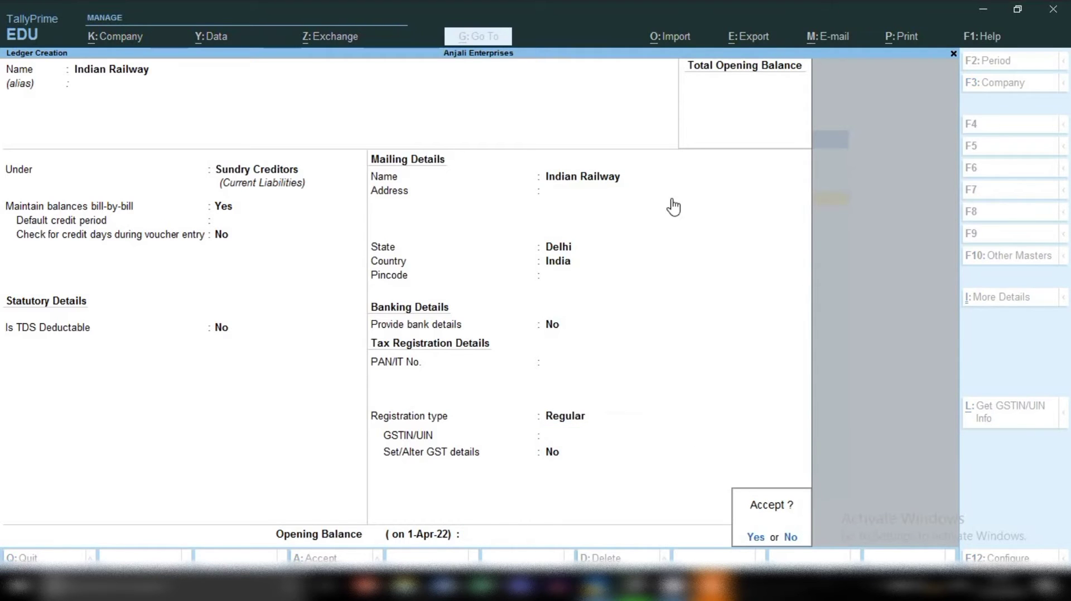
pyautogui.press('Return')
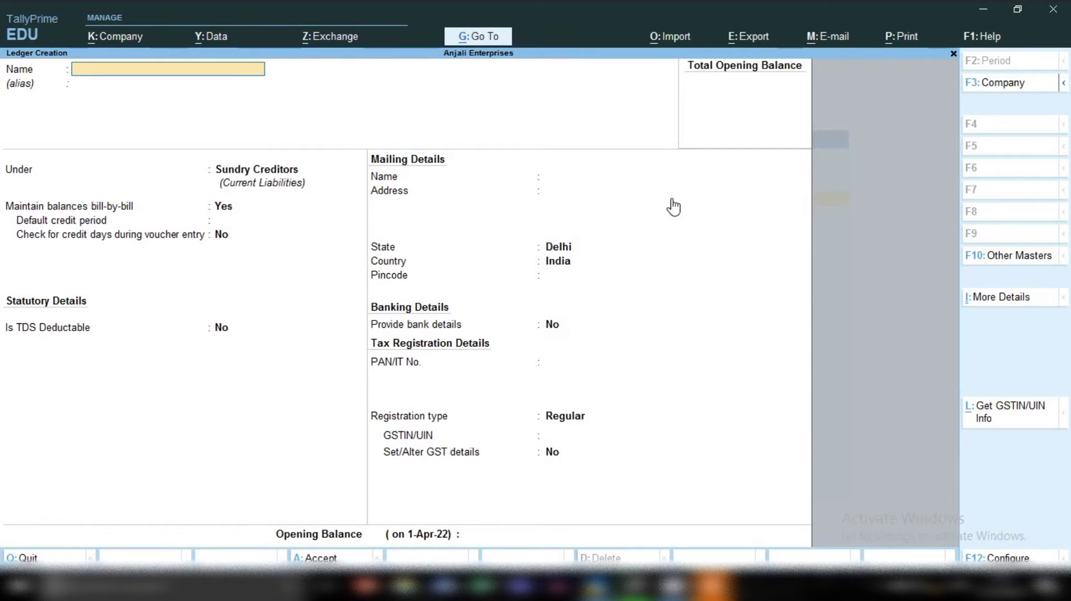
pyautogui.write('Tour & Travell Exp')
pyautogui.press('Return')
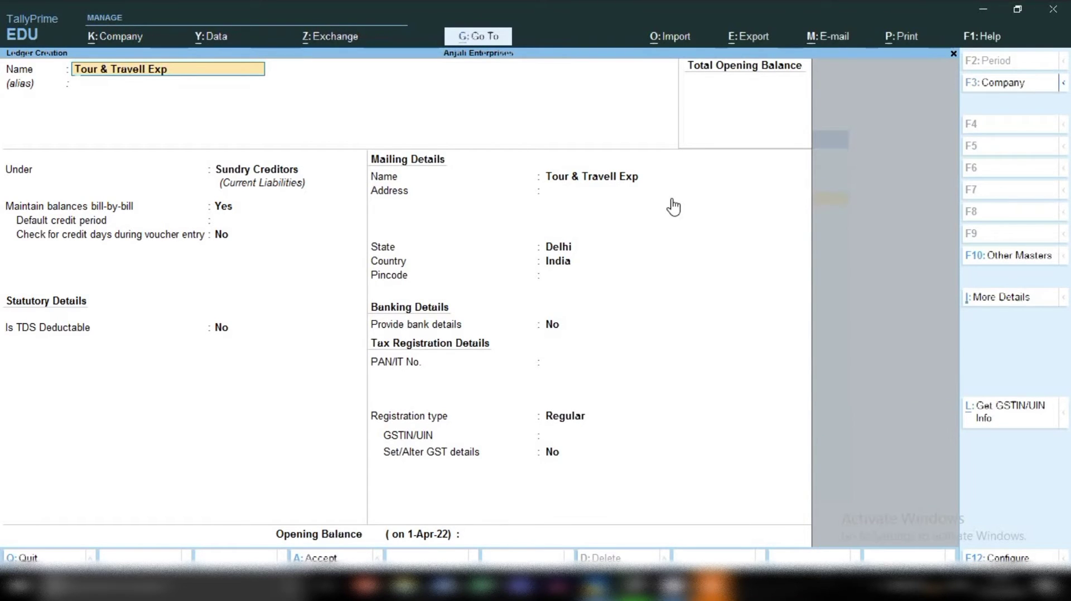
pyautogui.press('BackSpace')
pyautogui.press('Escape')
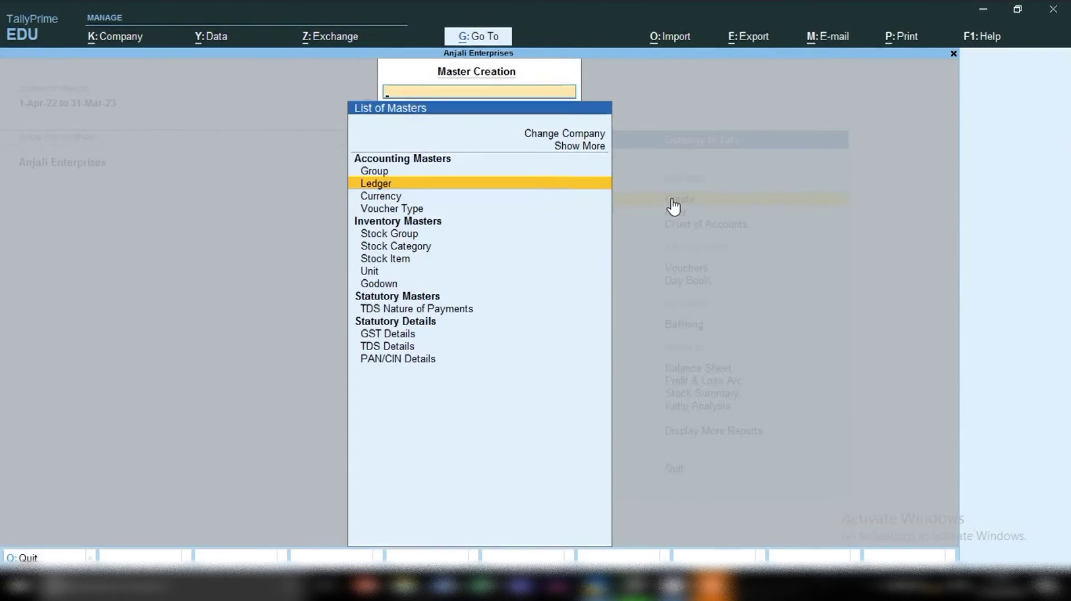
pyautogui.press('Escape')
# Open the existing Tour & Travell Exp ledger for alteration
pyautogui.press('Down')
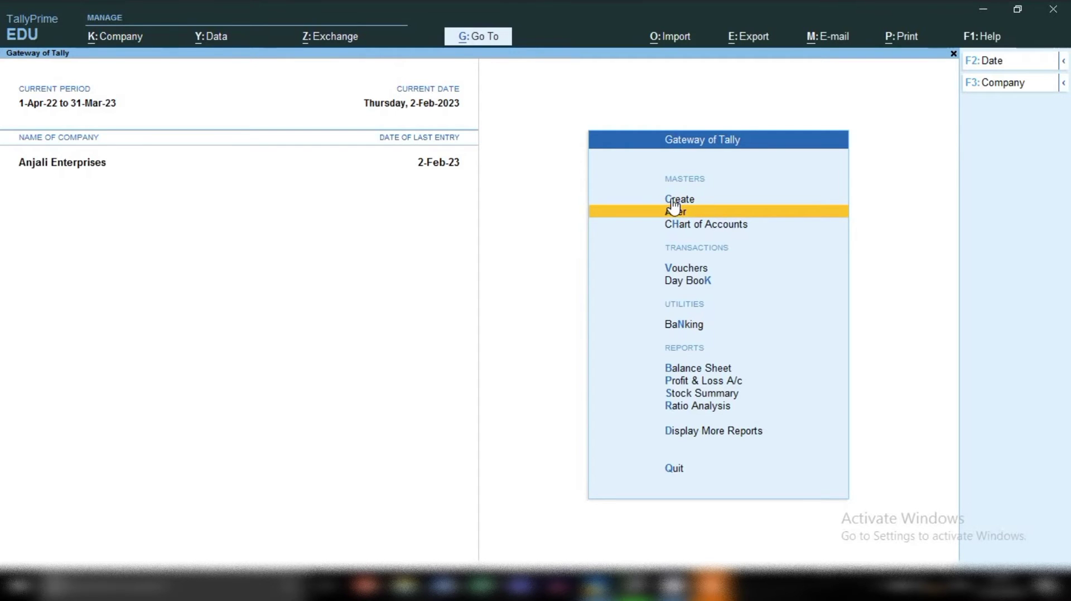
pyautogui.press('Return')
pyautogui.press('Down')
pyautogui.press('Return')
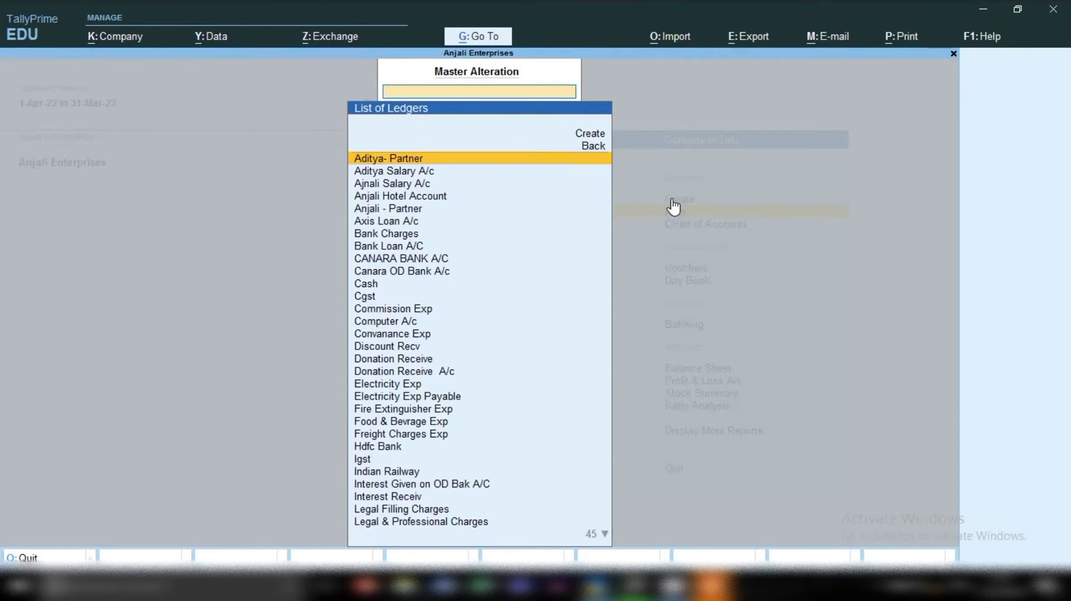
pyautogui.write('Tour')
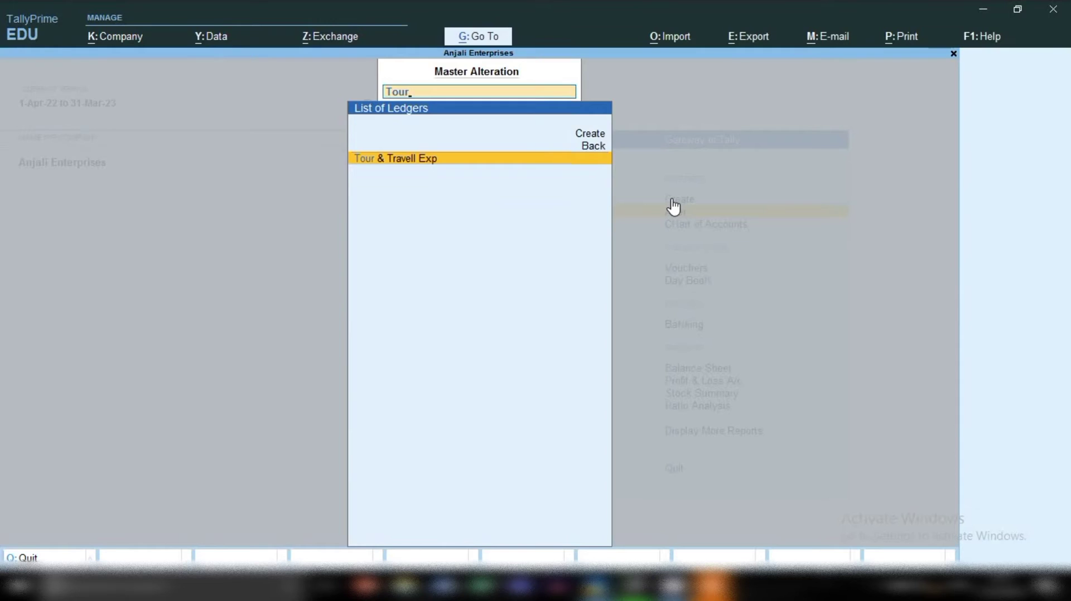
pyautogui.press('Return')
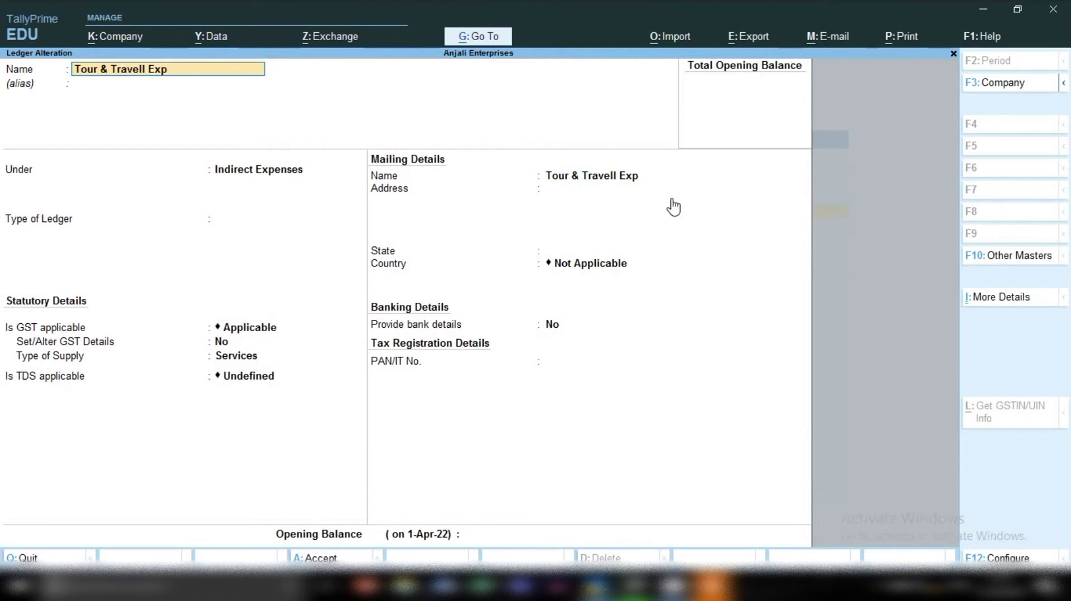
# Set the ledger type to Not Applicable, keep GST applicable, and enable altering the GST details
pyautogui.press('Return')
pyautogui.press('Return')
pyautogui.press('Return')
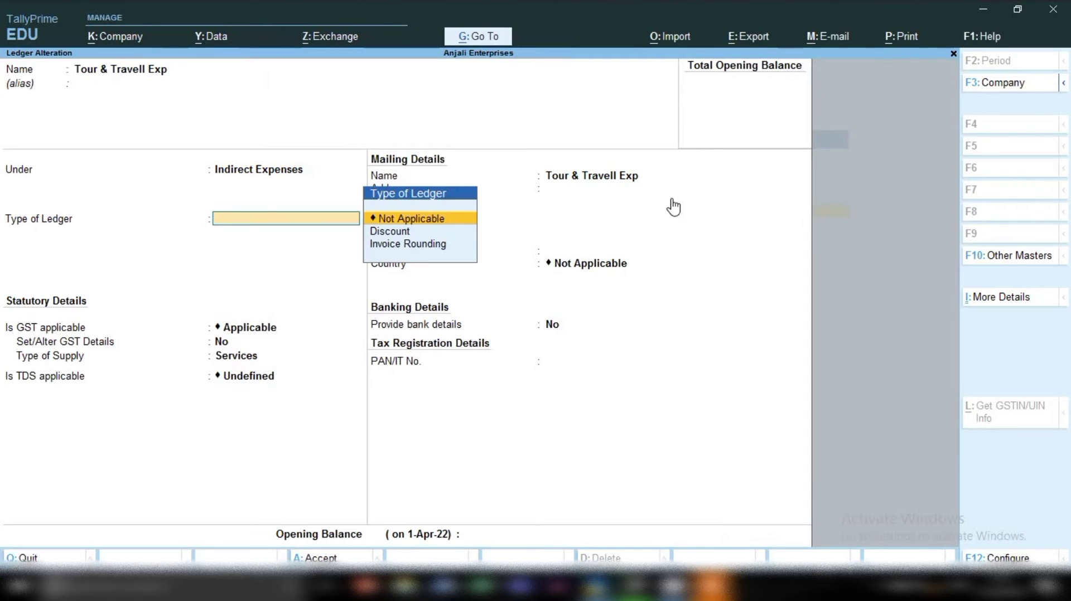
pyautogui.press('Return')
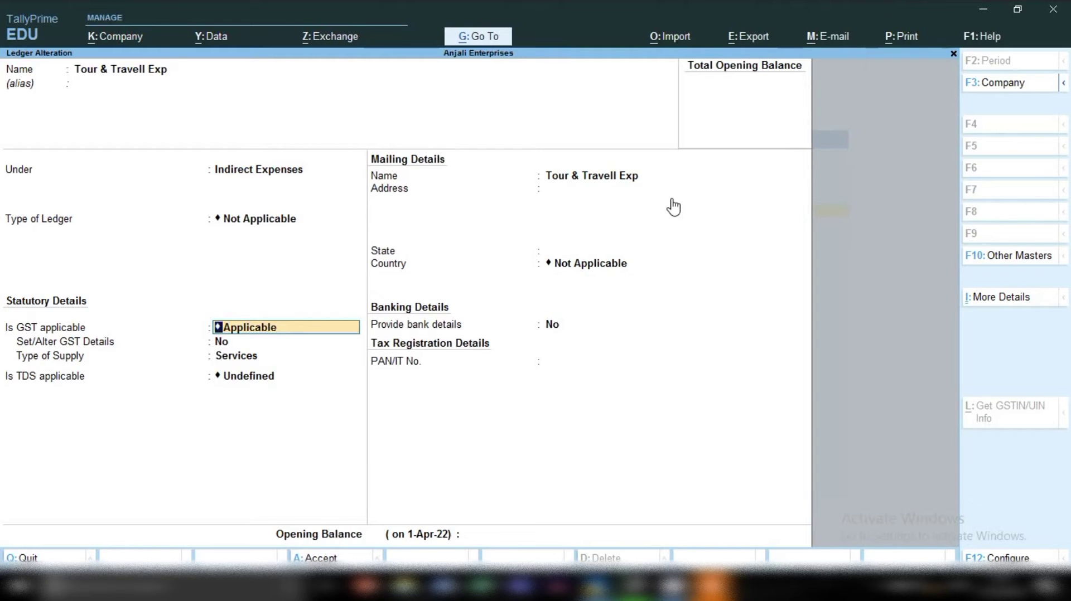
pyautogui.press('Return')
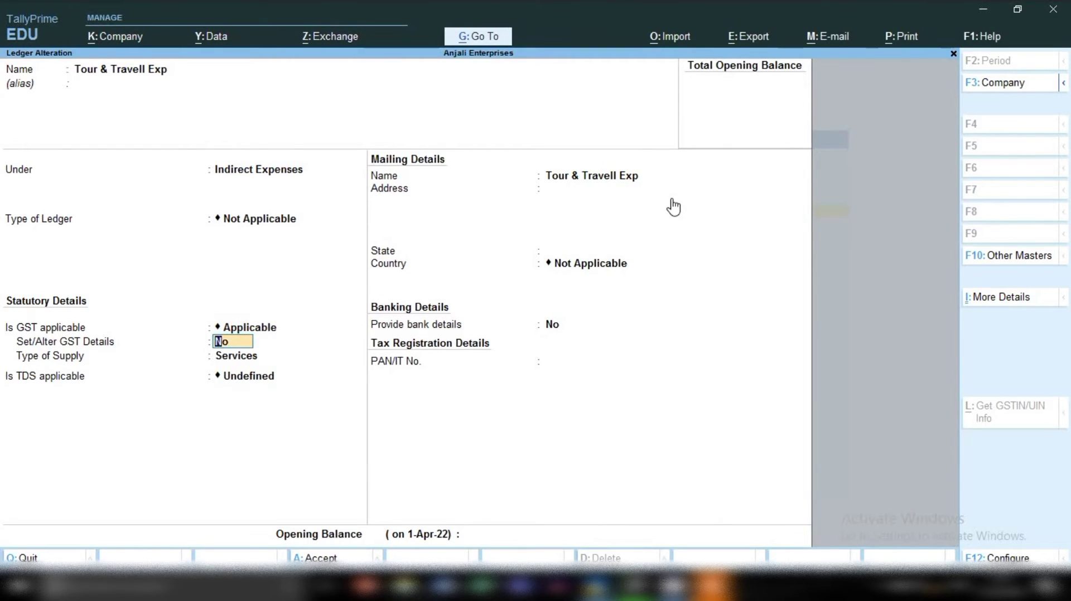
pyautogui.press('y')
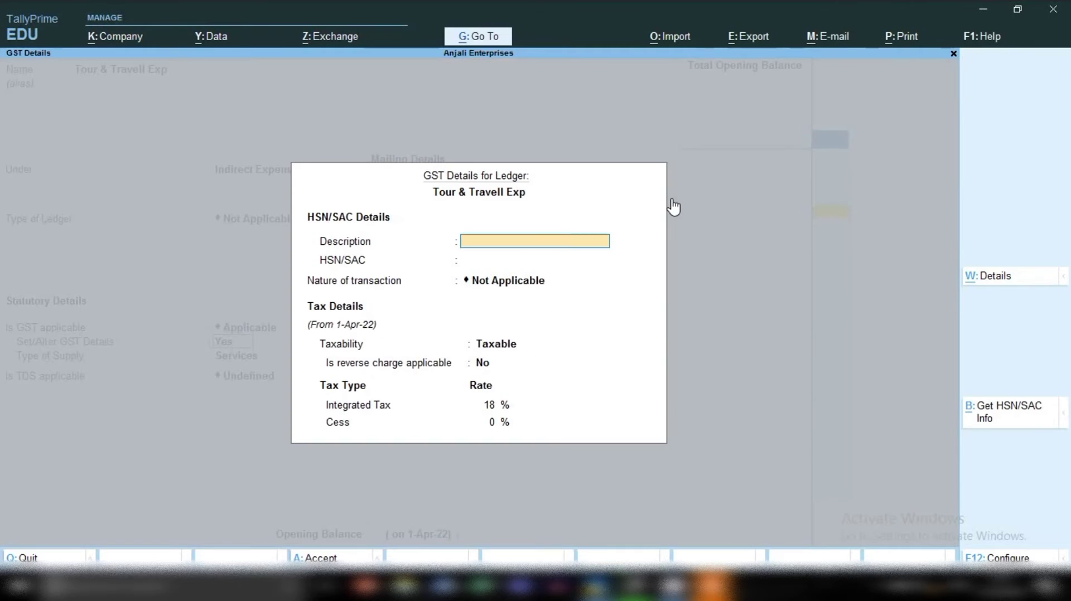
# Leave the description and HSN/SAC blank and set the GST nature of transaction to Purchase Taxable
pyautogui.press('Return')
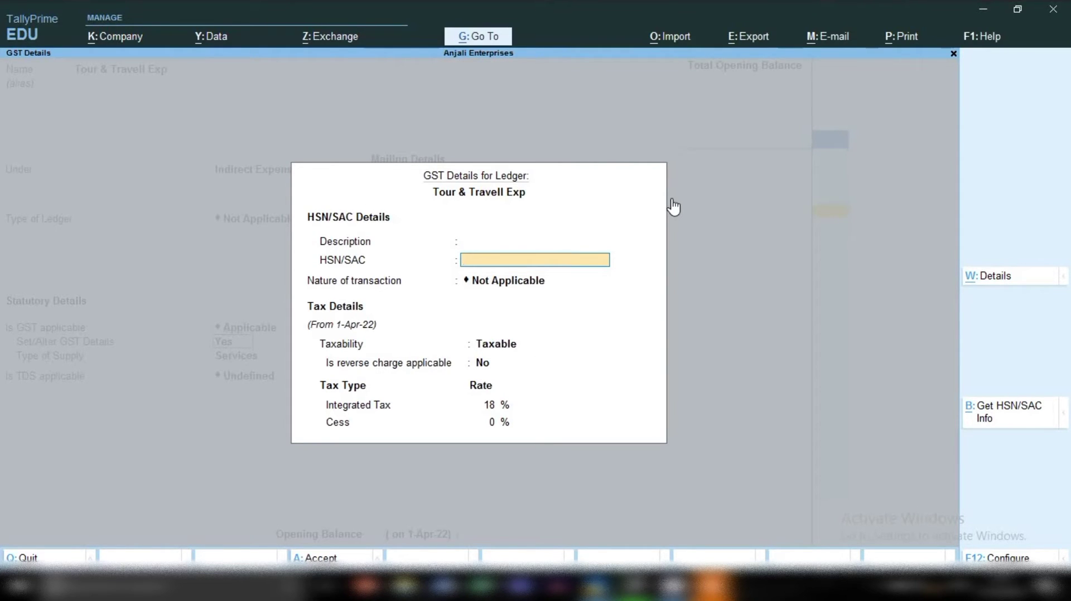
pyautogui.press('Return')
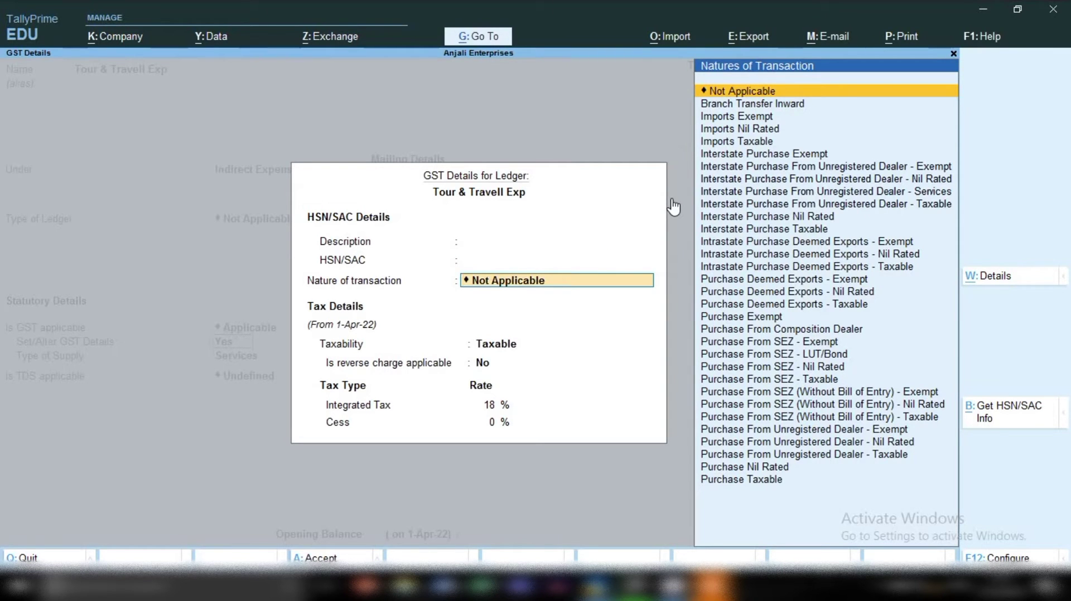
pyautogui.press('Down')
pyautogui.press('Down')
pyautogui.press('Down')
pyautogui.press('Down')
pyautogui.press('Down')
pyautogui.press('Down')
pyautogui.press('Down')
pyautogui.press('Down')
pyautogui.press('Down')
pyautogui.press('Down')
pyautogui.press('Down')
pyautogui.press('Down')
pyautogui.press('Down')
pyautogui.press('Down')
pyautogui.press('Down')
pyautogui.press('Down')
pyautogui.press('Down')
pyautogui.press('Down')
pyautogui.press('Down')
pyautogui.press('Down')
pyautogui.press('Down')
pyautogui.press('Down')
pyautogui.press('Down')
pyautogui.press('Down')
pyautogui.press('Down')
pyautogui.press('Down')
pyautogui.press('Down')
pyautogui.press('Down')
pyautogui.press('Down')
pyautogui.press('Down')
pyautogui.press('Down')
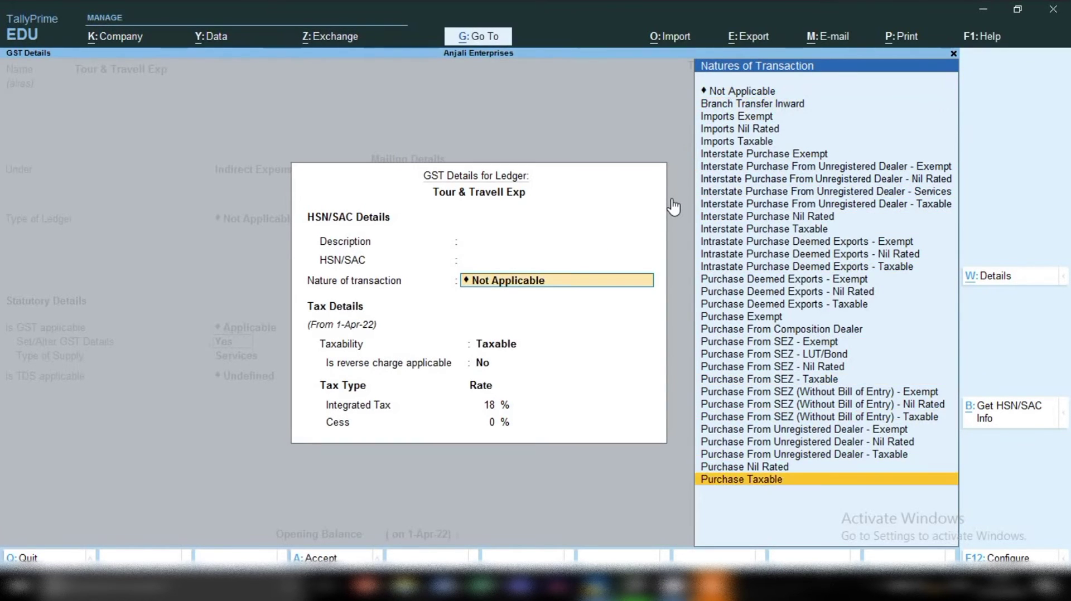
pyautogui.press('Return')
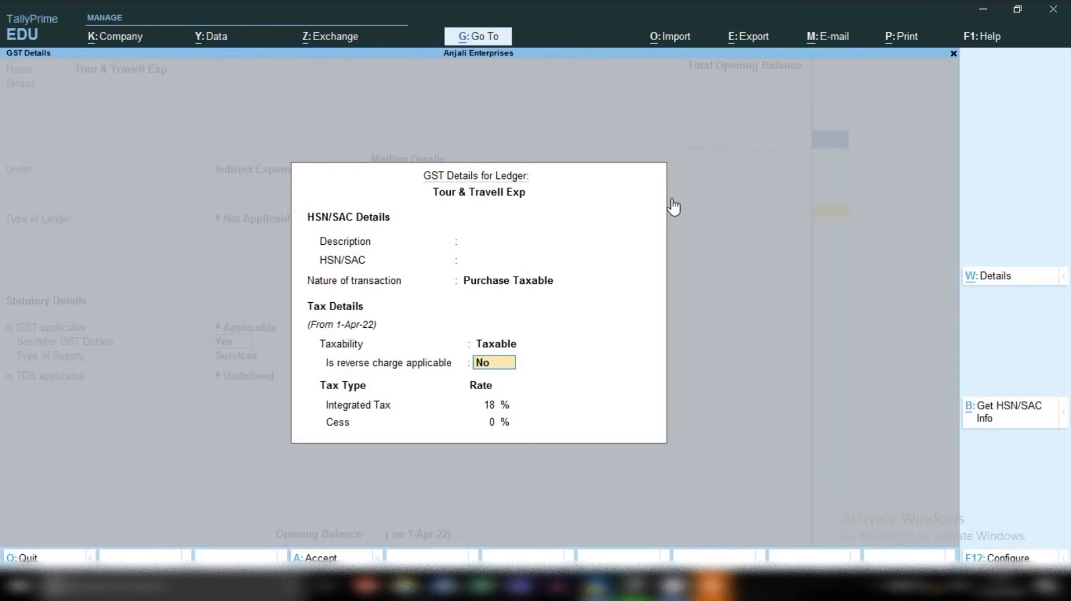
# Keep reverse charge off, set the integrated tax rate to 5%, and save the altered Tour & Travell Exp ledger
pyautogui.press('Return')
pyautogui.write('5')
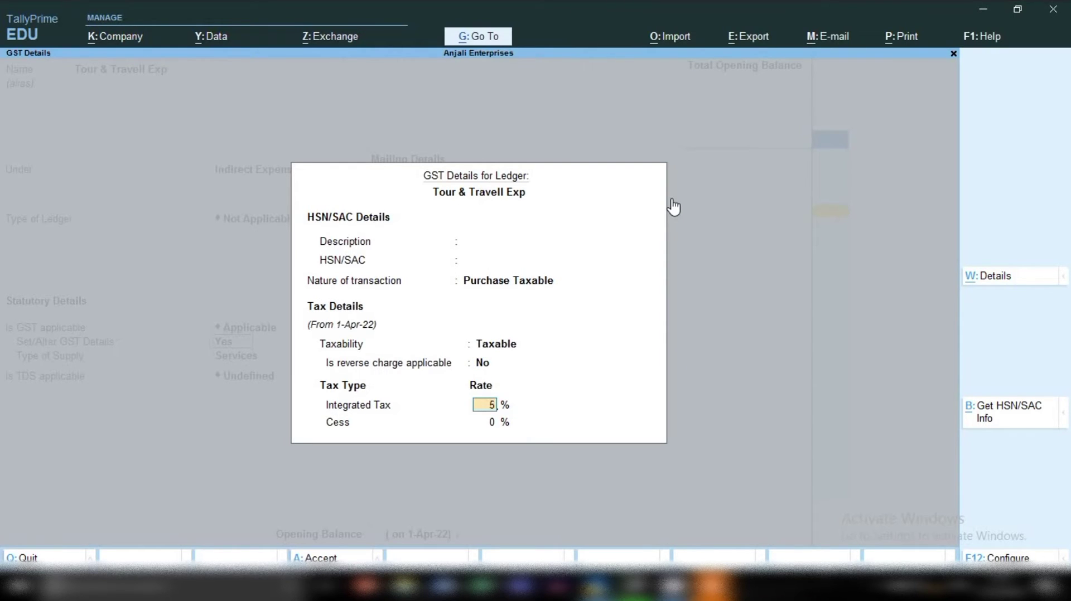
pyautogui.press('Return')
pyautogui.press('Return')
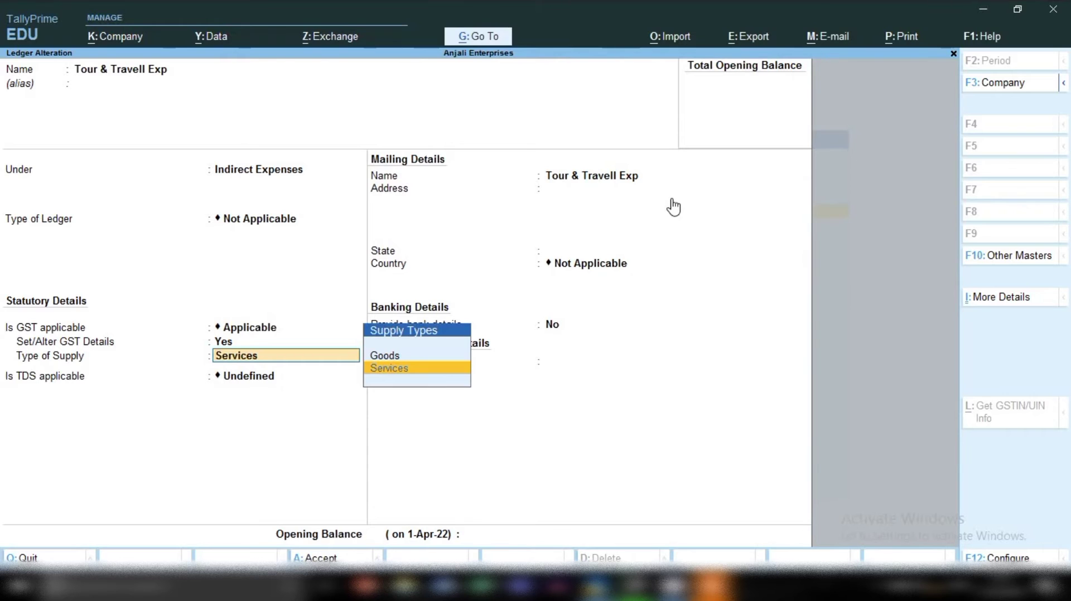
pyautogui.hotkey('ctrl', 'a')
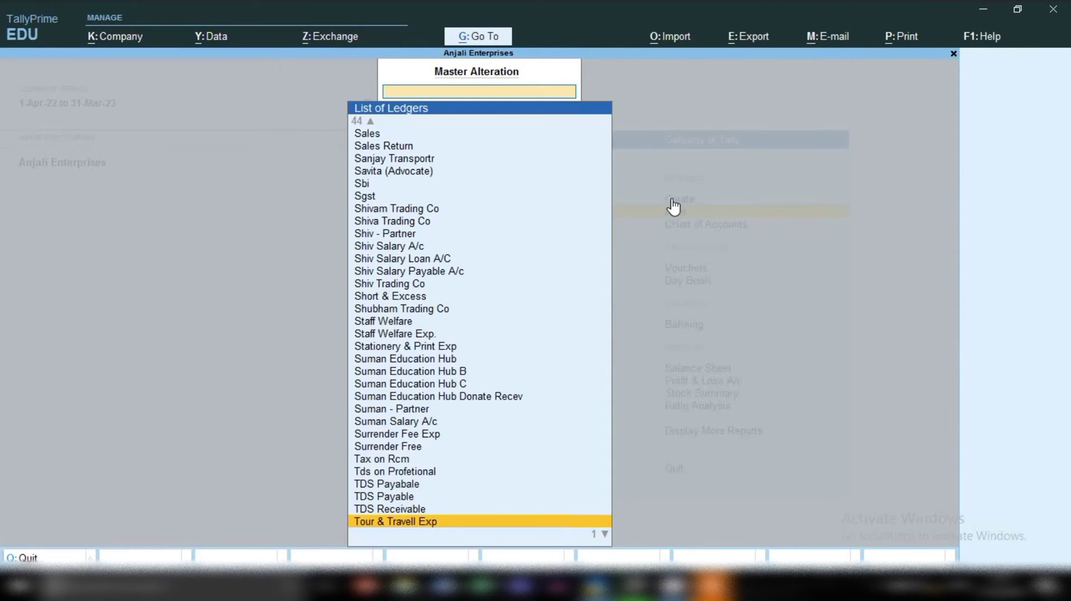
pyautogui.press('Escape')
pyautogui.press('Escape')
pyautogui.press('Escape')
pyautogui.press('Escape')
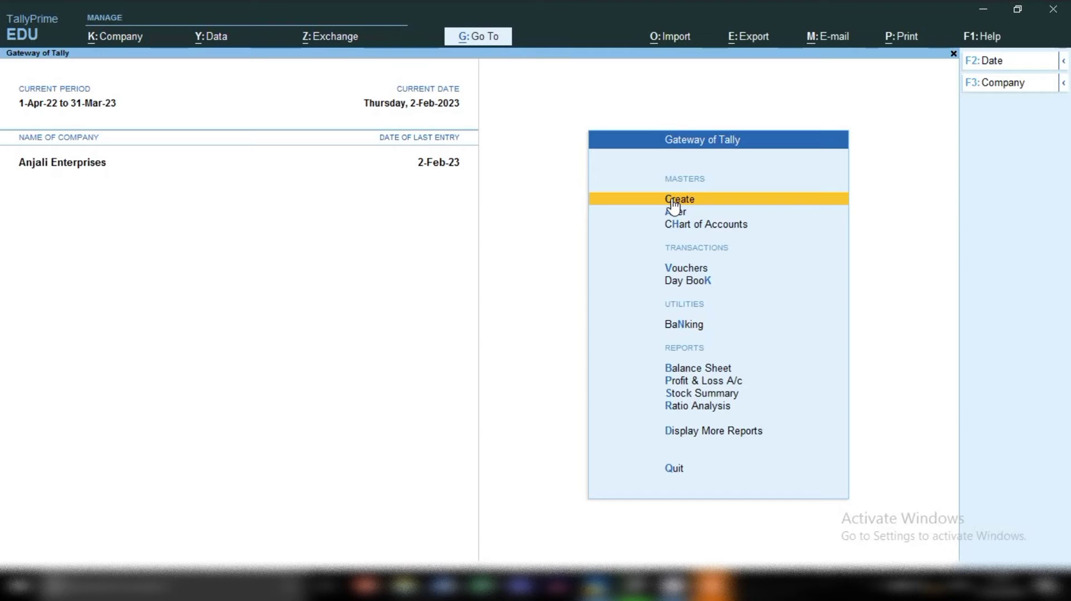
# Start a new purchase voucher and change its mode to Accounting Invoice
pyautogui.press('v')
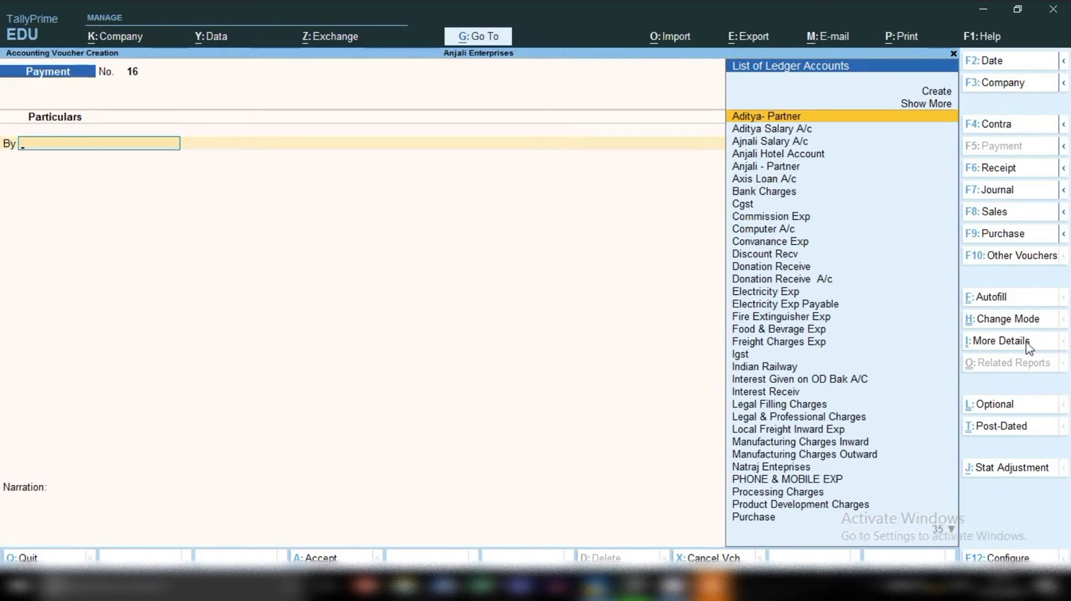
pyautogui.click(996, 235)
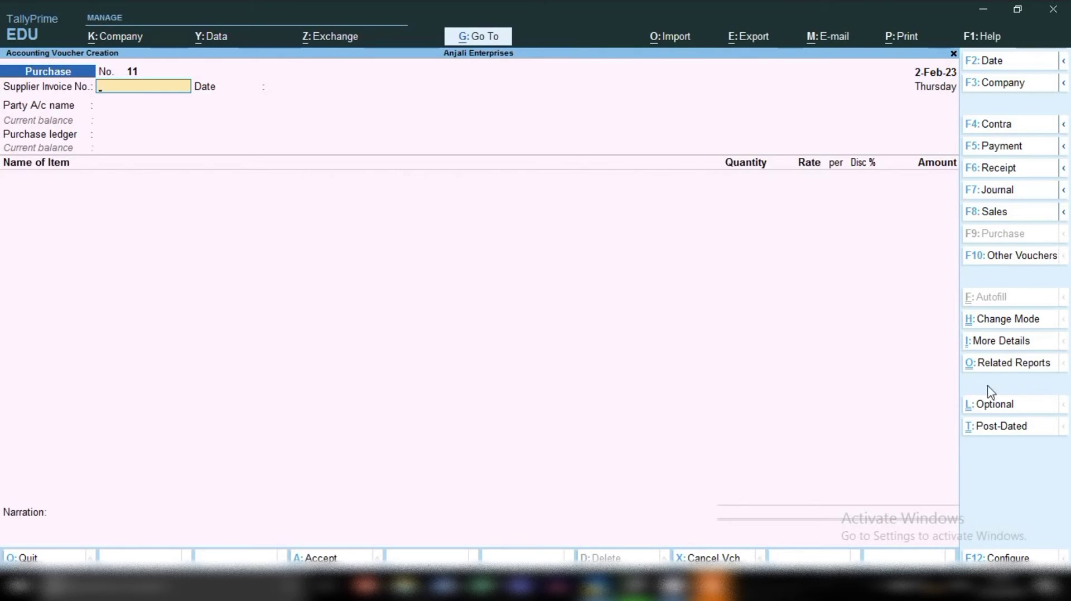
pyautogui.click(1014, 328)
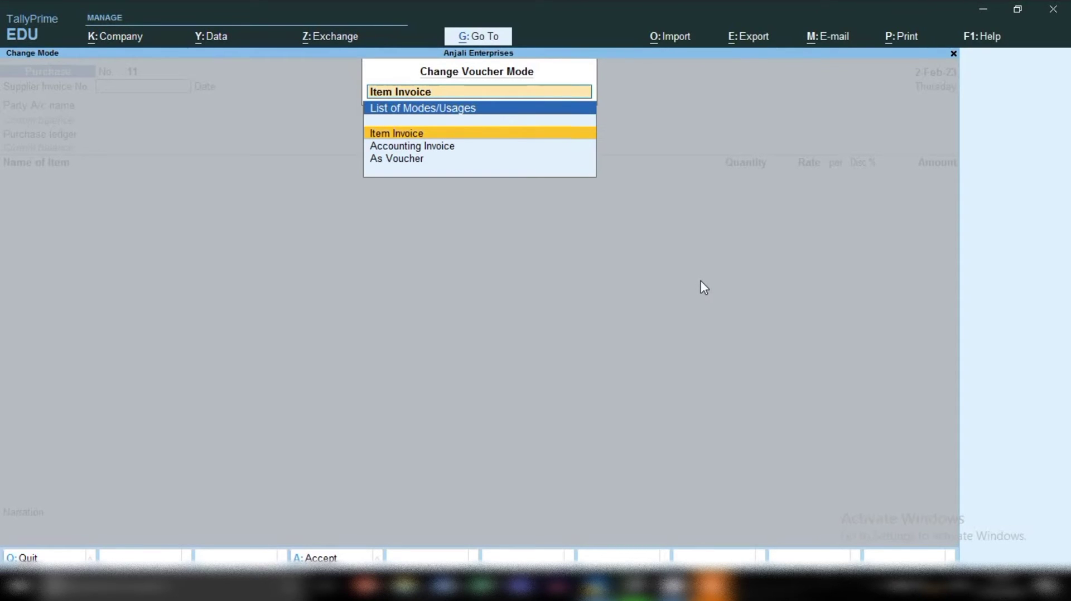
pyautogui.press('Down')
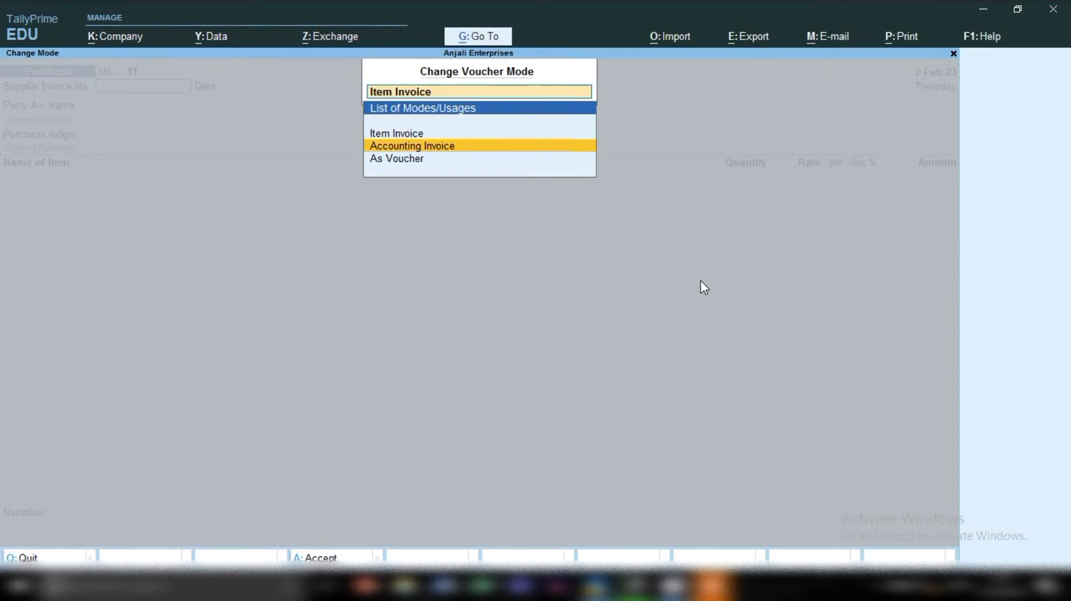
pyautogui.press('Return')
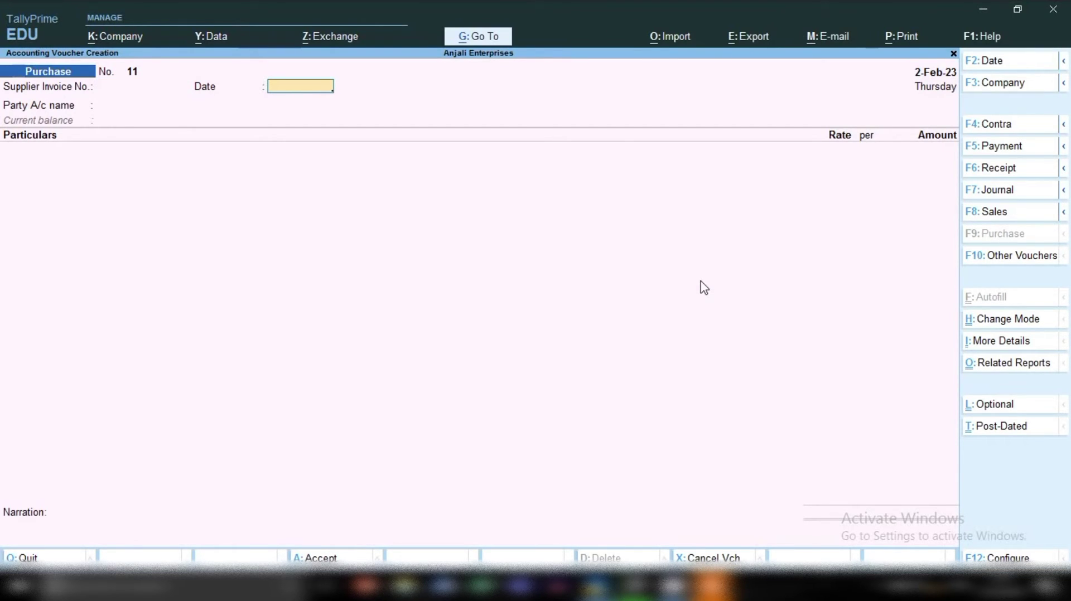
pyautogui.press('F2')
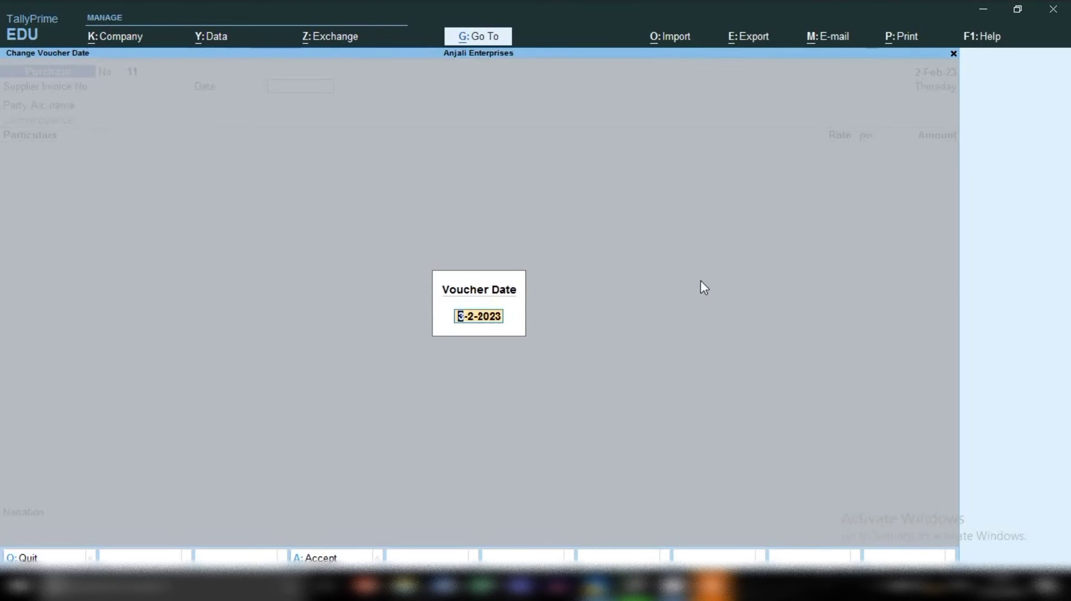
pyautogui.press('BackSpace')
pyautogui.press('Return')
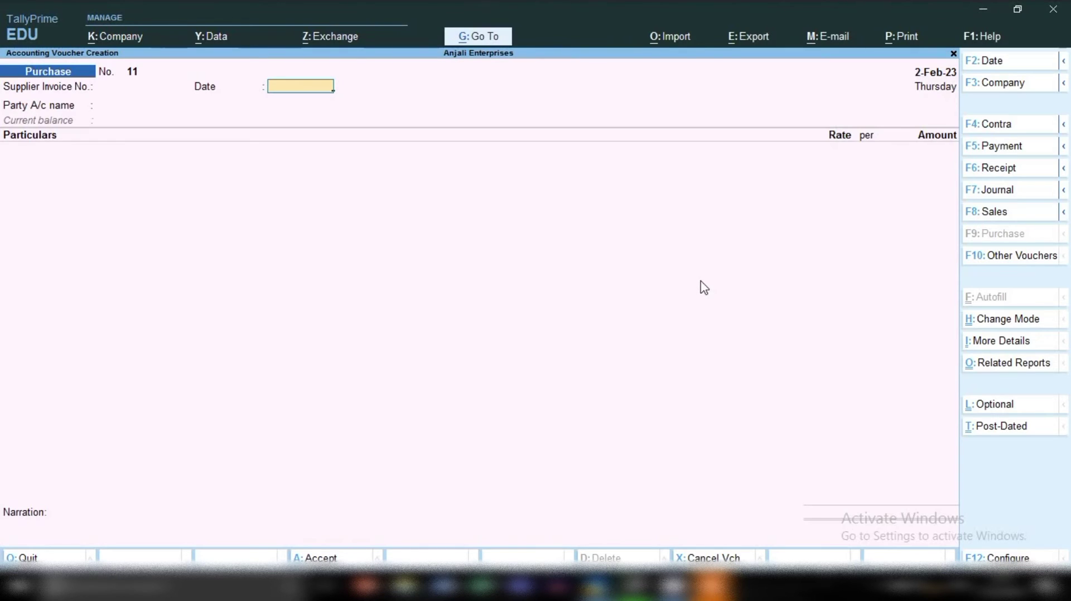
pyautogui.press('Return')
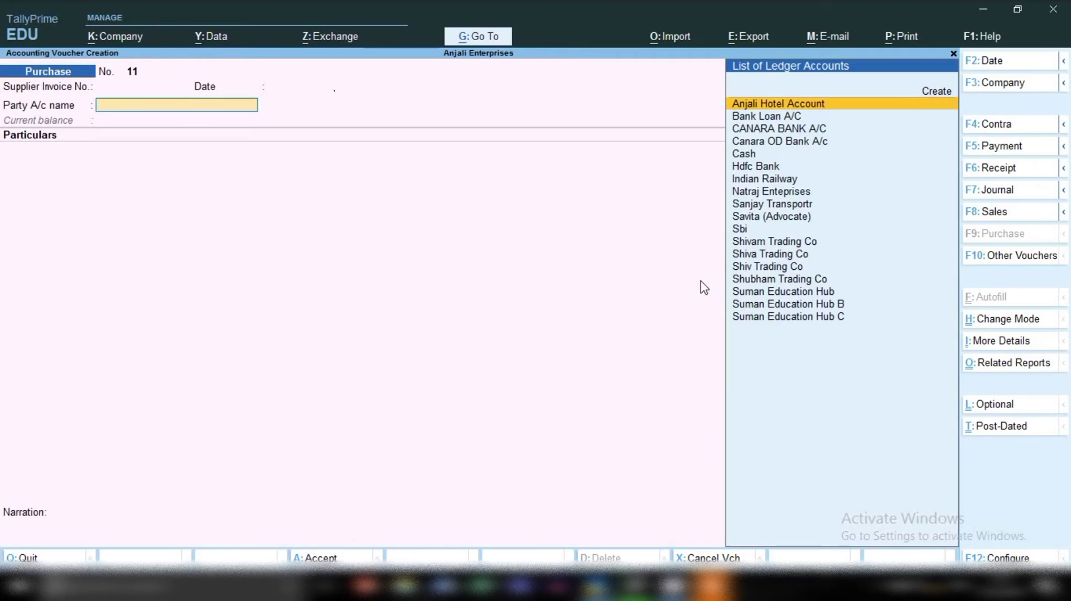
pyautogui.press('BackSpace')
pyautogui.press('BackSpace')
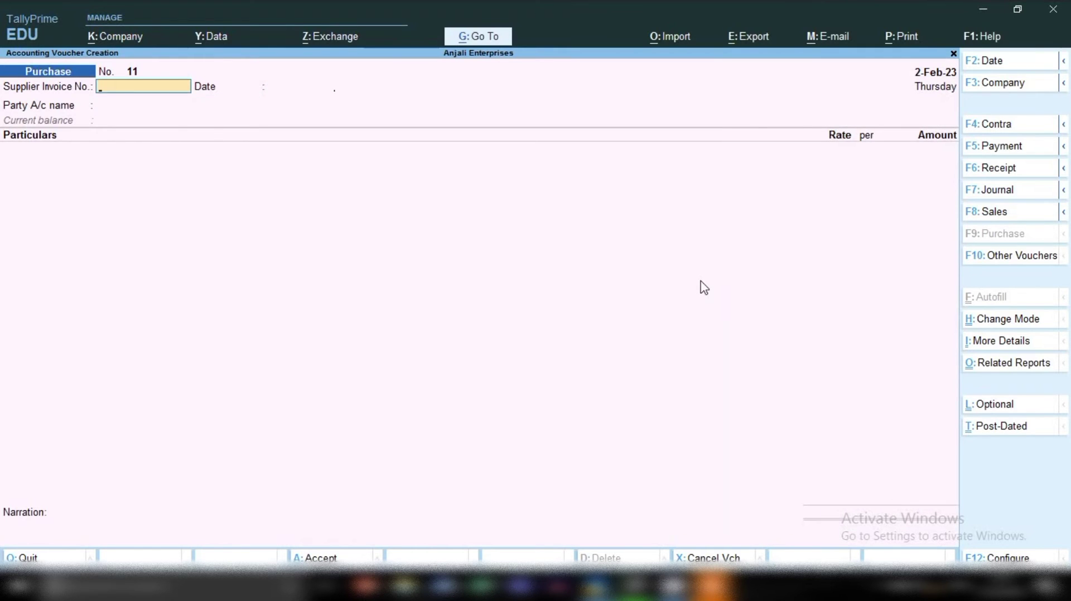
# Enter supplier invoice number 126548, keep the invoice date 2-Feb-23, and choose Indian Railway as the party account
pyautogui.write('126548')
pyautogui.press('Return')
pyautogui.press('Return')
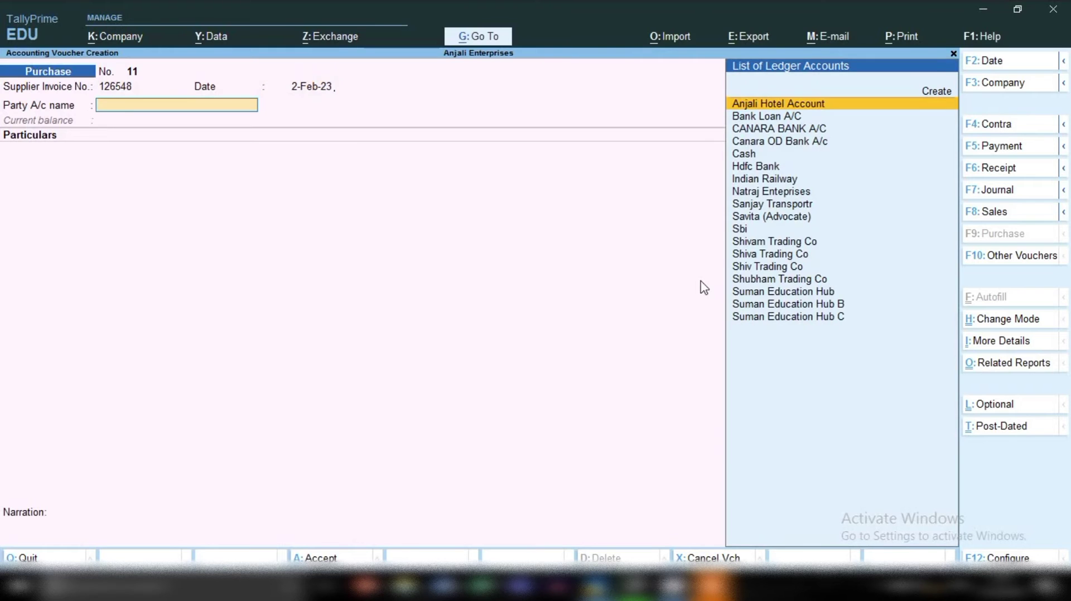
pyautogui.write('In')
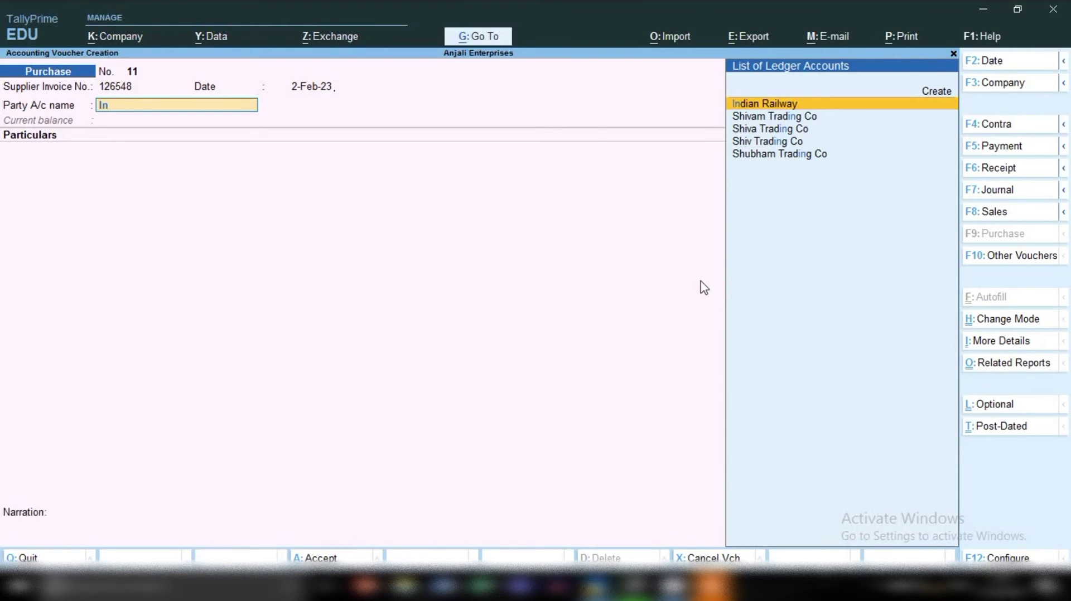
pyautogui.press('Return')
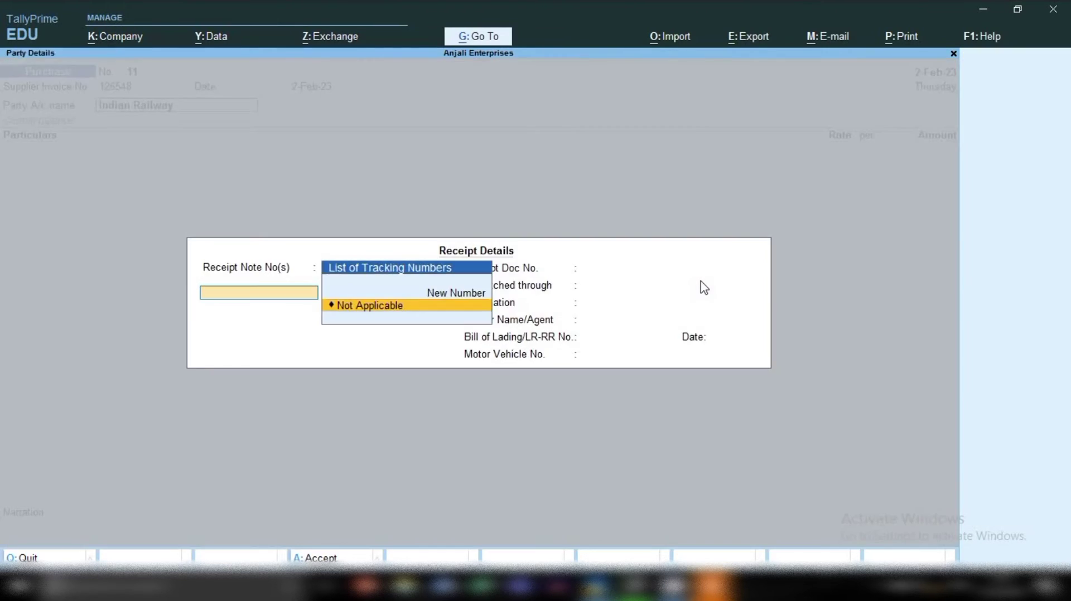
# Set the receipt note number to Not Applicable and leave the remaining receipt details blank
pyautogui.press('Return')
pyautogui.press('Return')
pyautogui.press('Return')
pyautogui.press('Return')
pyautogui.press('Return')
pyautogui.press('Return')
pyautogui.press('Return')
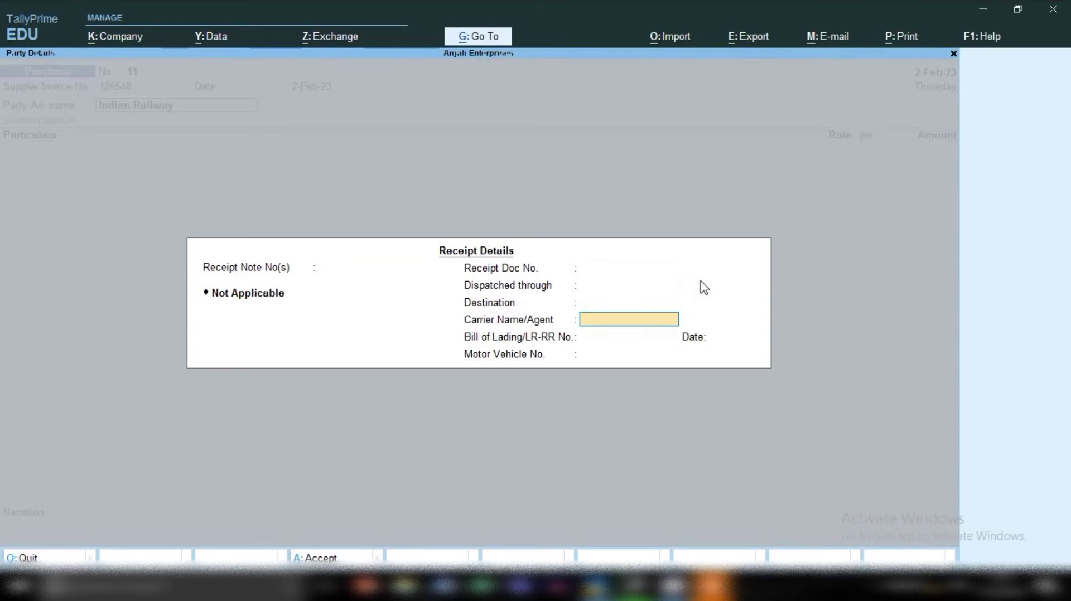
pyautogui.press('Return')
pyautogui.press('Return')
pyautogui.press('Return')
pyautogui.press('Return')
pyautogui.press('Return')
# Accept the party details with Indian Railway as supplier and Anjali Enterprises as consignee, making no changes
pyautogui.press('Return')
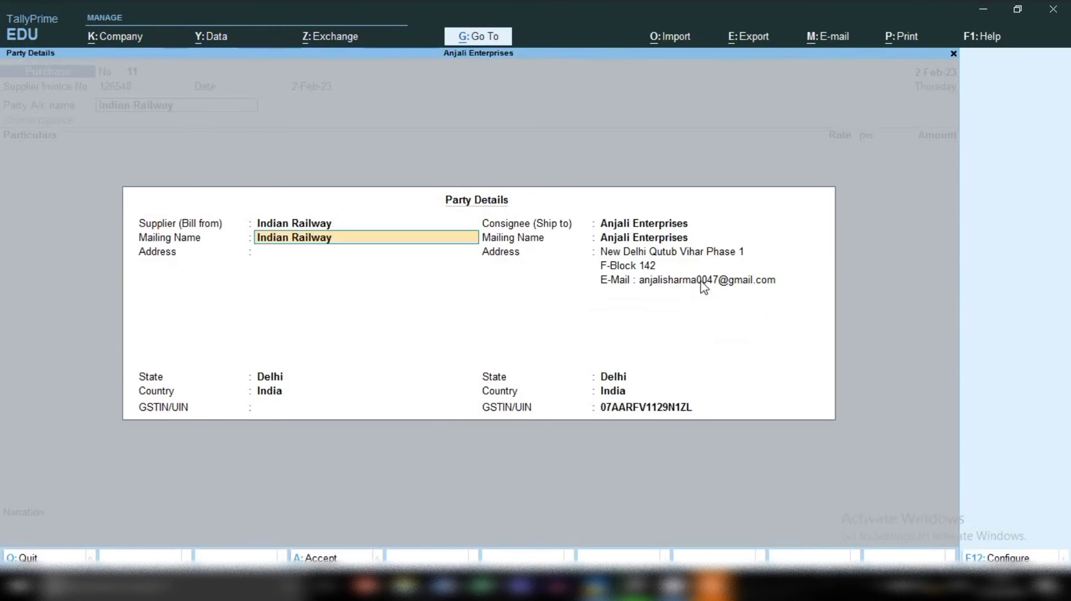
pyautogui.press('Return')
pyautogui.press('Return')
pyautogui.press('Return')
pyautogui.press('Return')
pyautogui.press('Return')
pyautogui.press('Return')
pyautogui.press('Return')
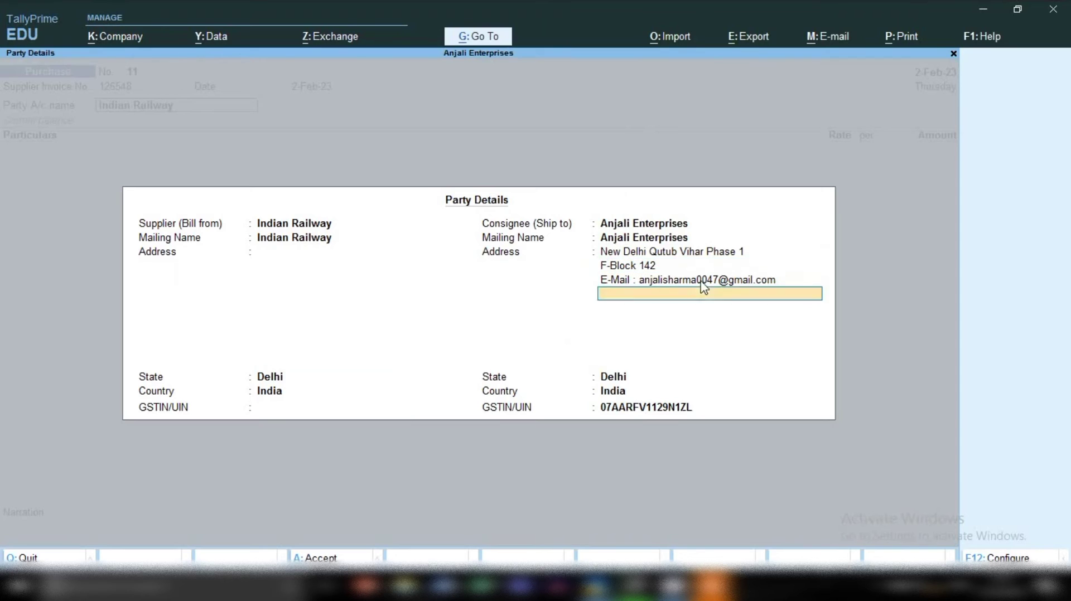
pyautogui.press('Return')
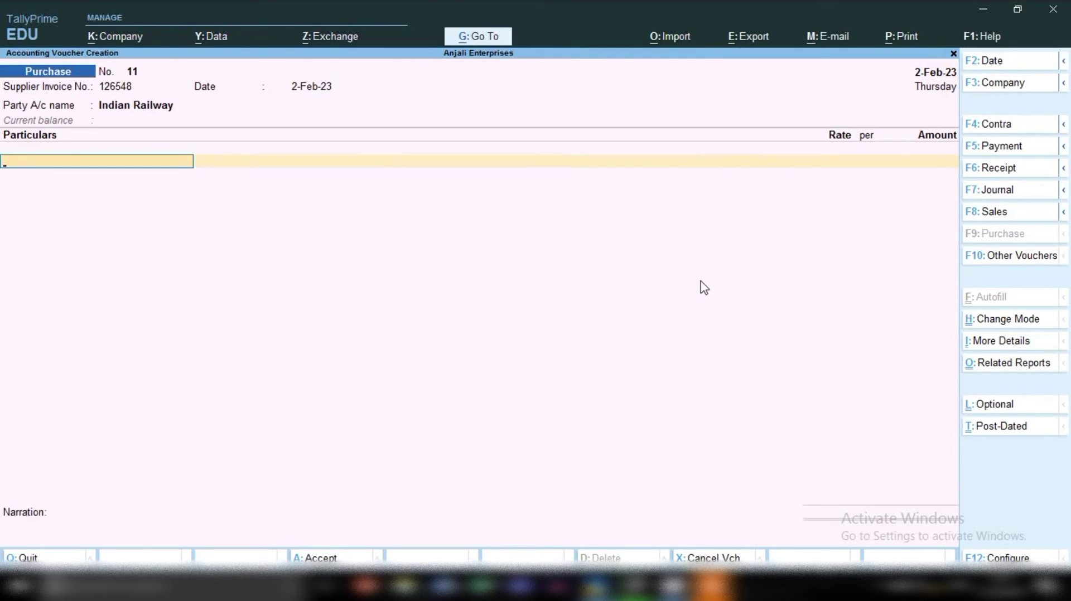
# Add the Tour & Travell Exp ledger to the purchase invoice with an amount of 2,000
pyautogui.write('To')
pyautogui.press('Return')
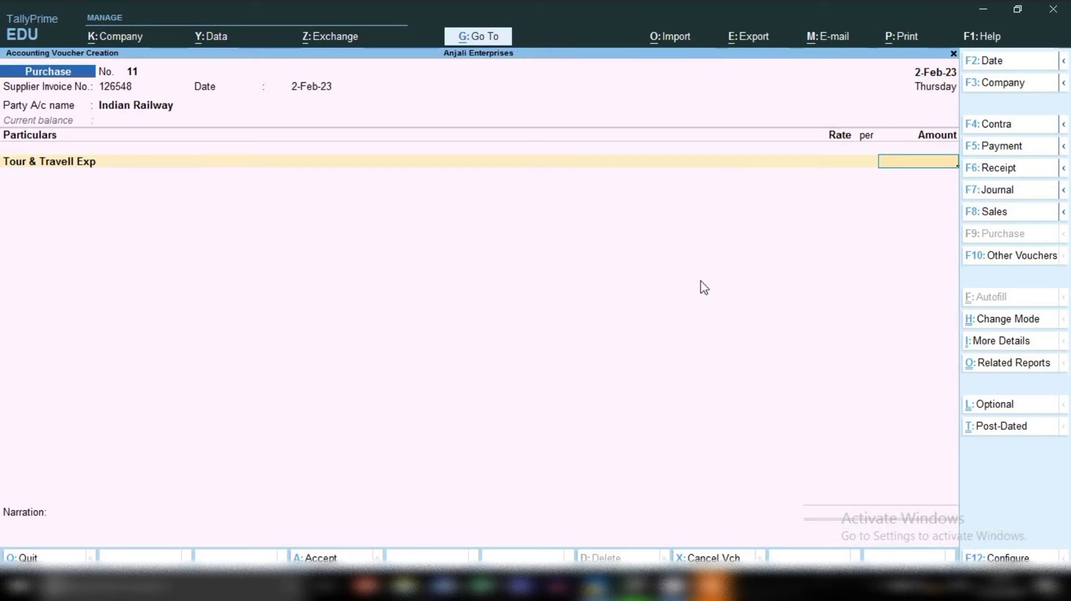
pyautogui.write('000')
pyautogui.press('Return')
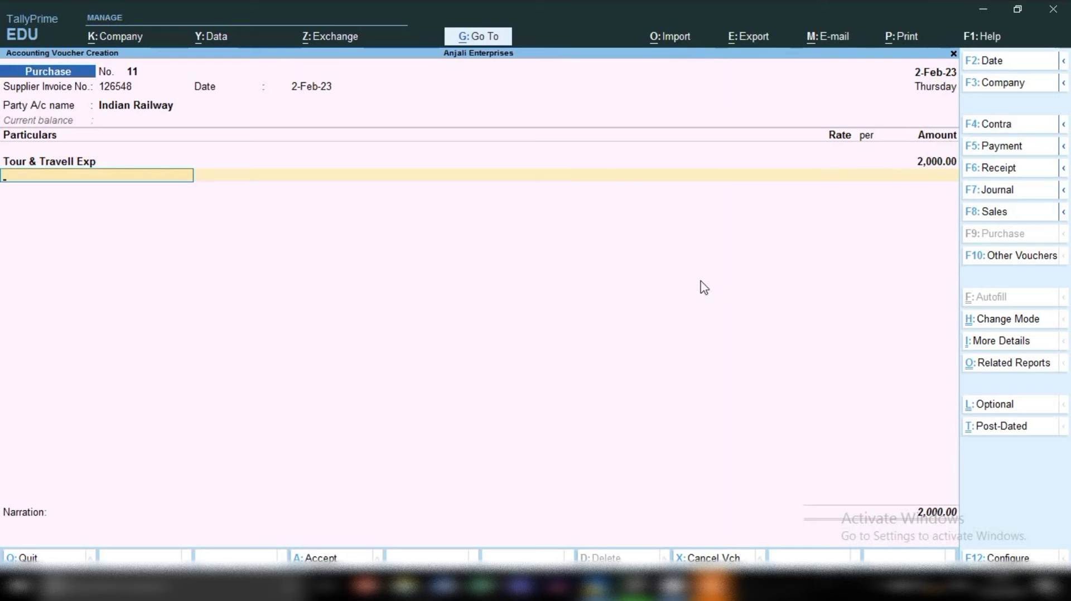
# Add the Cgst and Sgst tax ledgers below the travel expense with their automatically calculated amounts
pyautogui.write('Cgs')
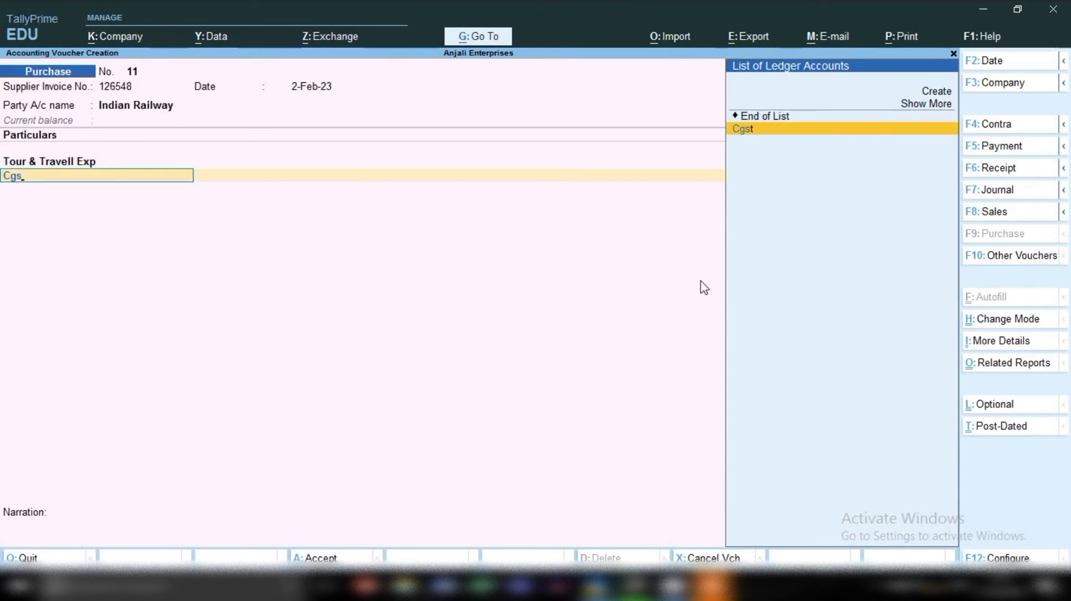
pyautogui.press('Return')
pyautogui.press('Return')
pyautogui.write('Sgs')
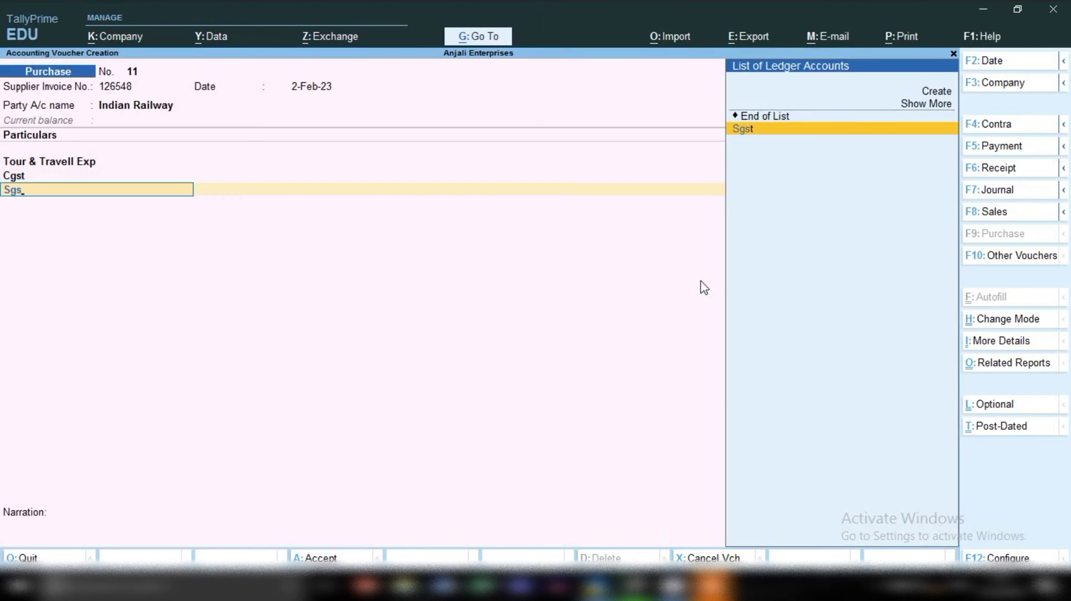
pyautogui.press('Return')
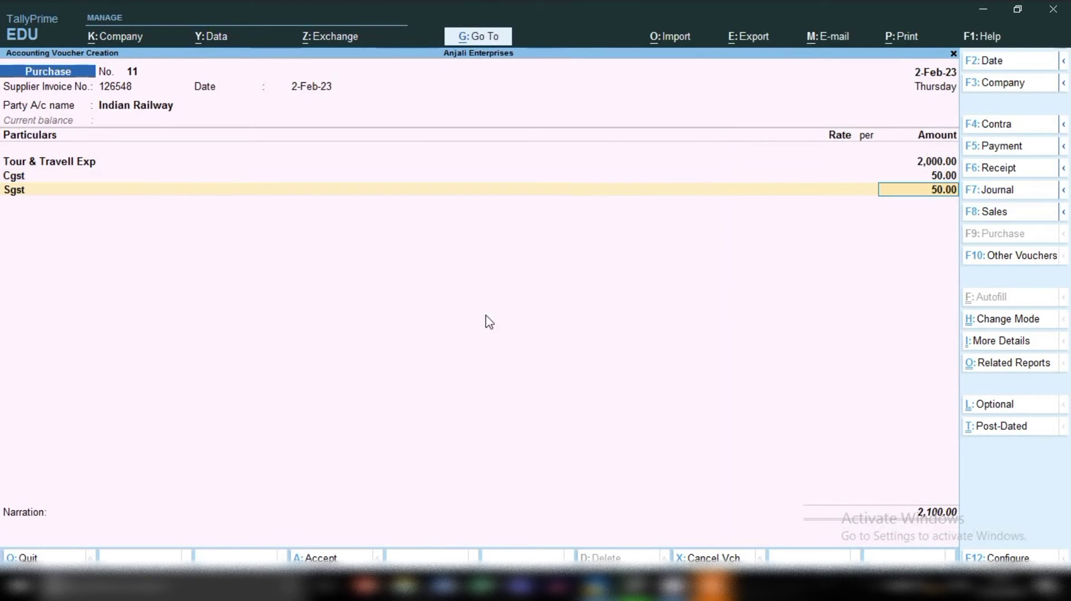
# Return to the Tour & Travell Exp line, show more voucher configurations, and enable Provide Additional Descriptions for Ledgers
pyautogui.click(86, 165)
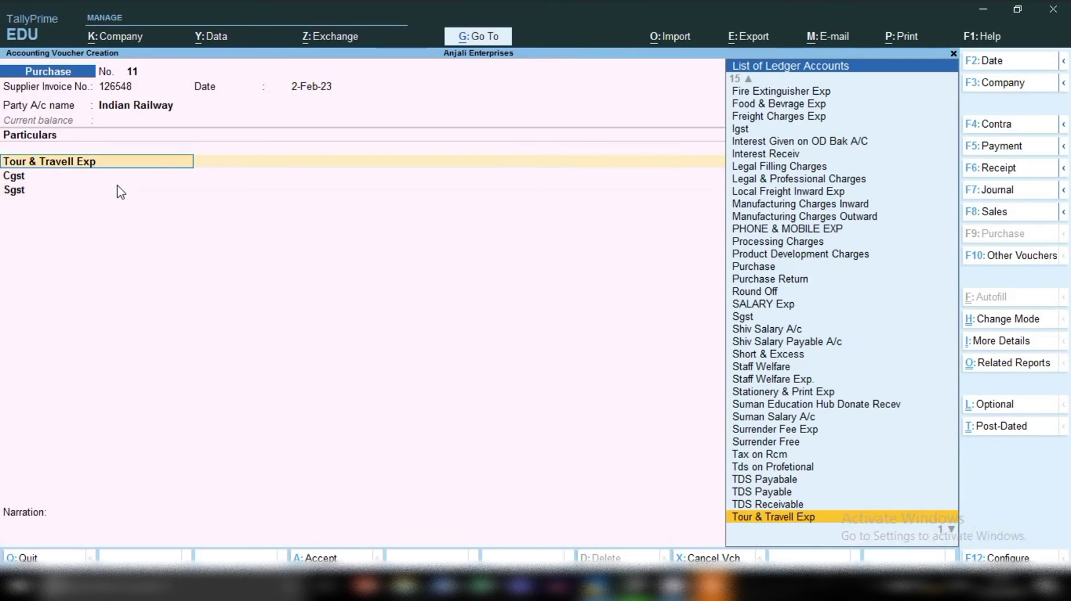
pyautogui.press('Return')
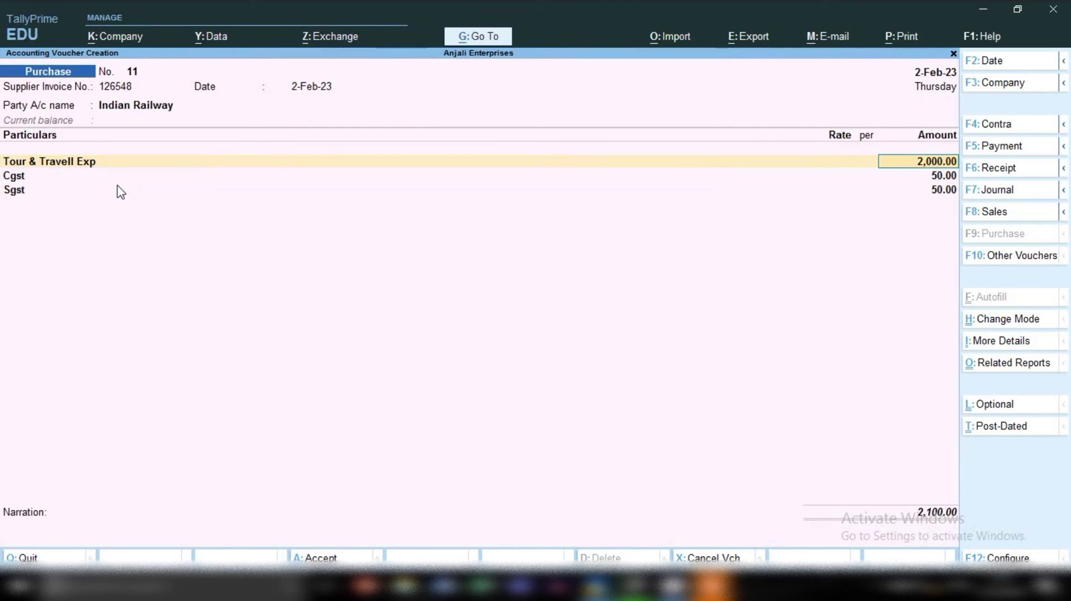
pyautogui.press('BackSpace')
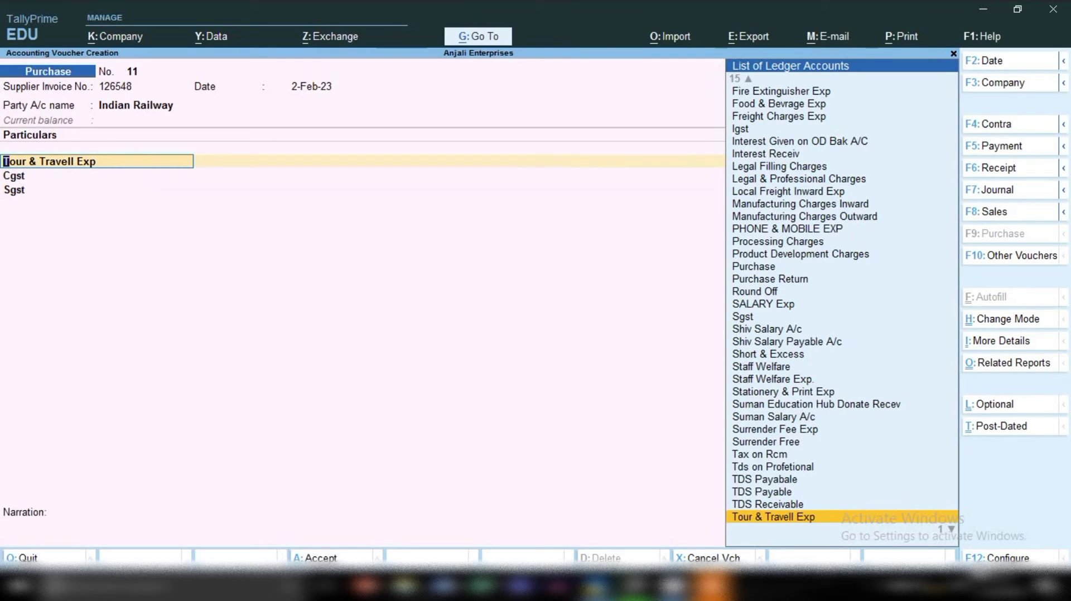
pyautogui.press('F12')
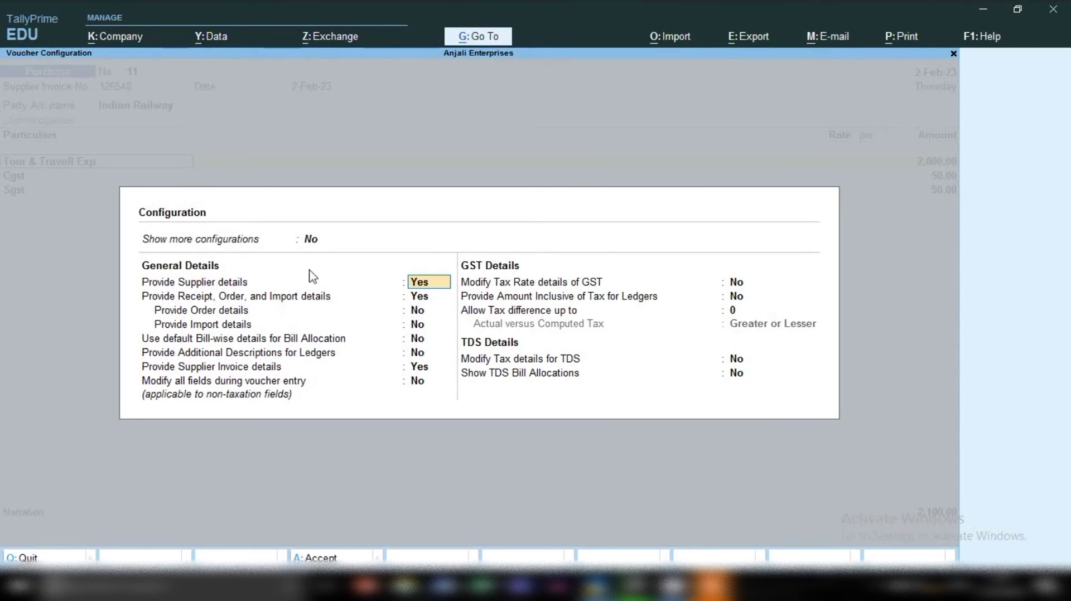
pyautogui.click(308, 242)
pyautogui.write('y')
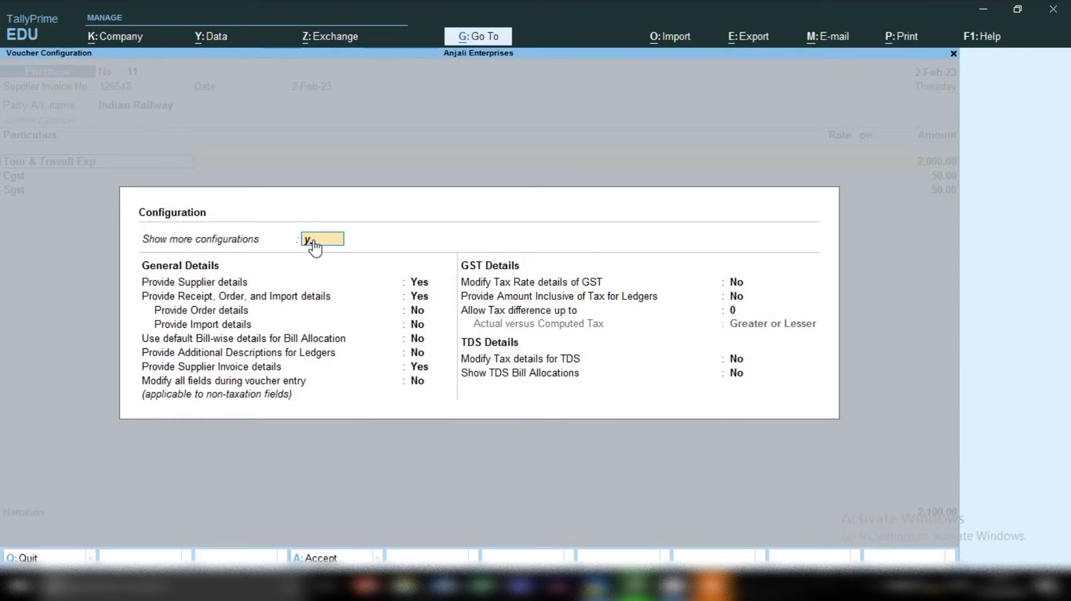
pyautogui.press('Return')
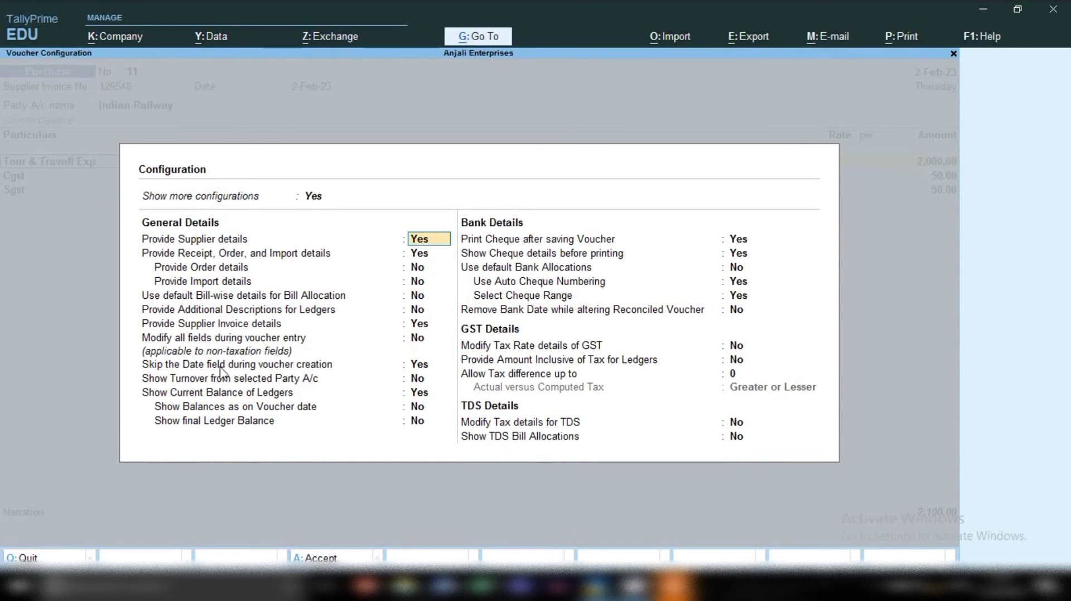
pyautogui.click(211, 314)
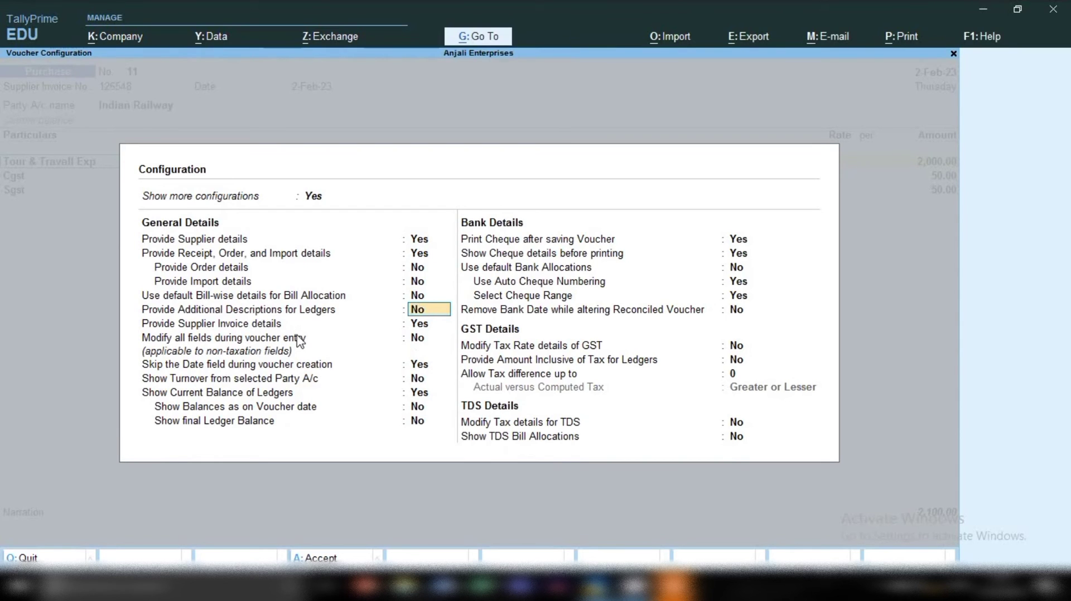
pyautogui.write('y')
pyautogui.press('Return')
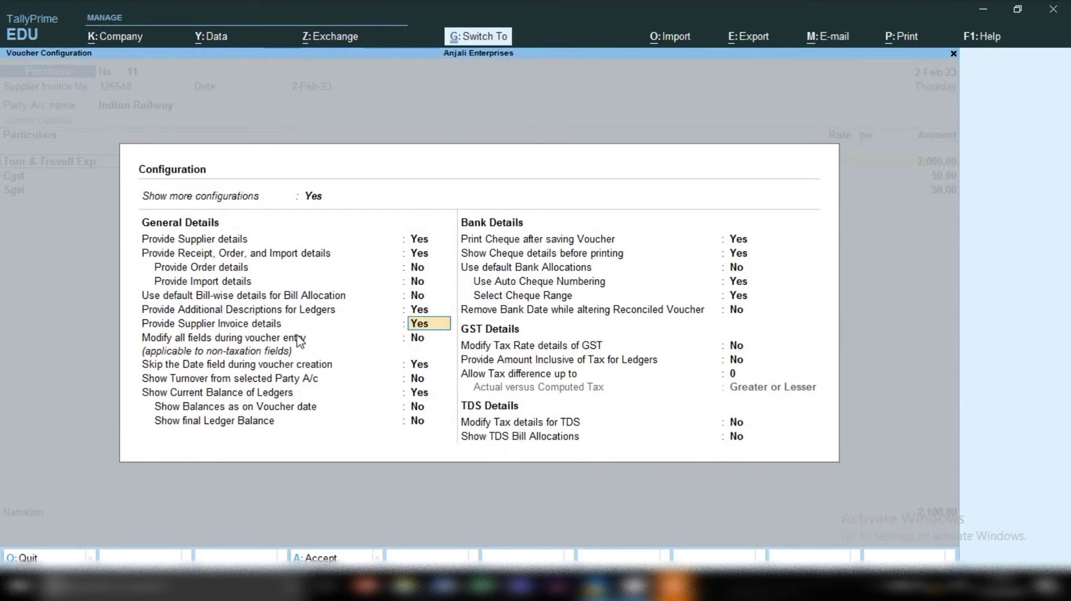
pyautogui.hotkey('ctrl', 'a')
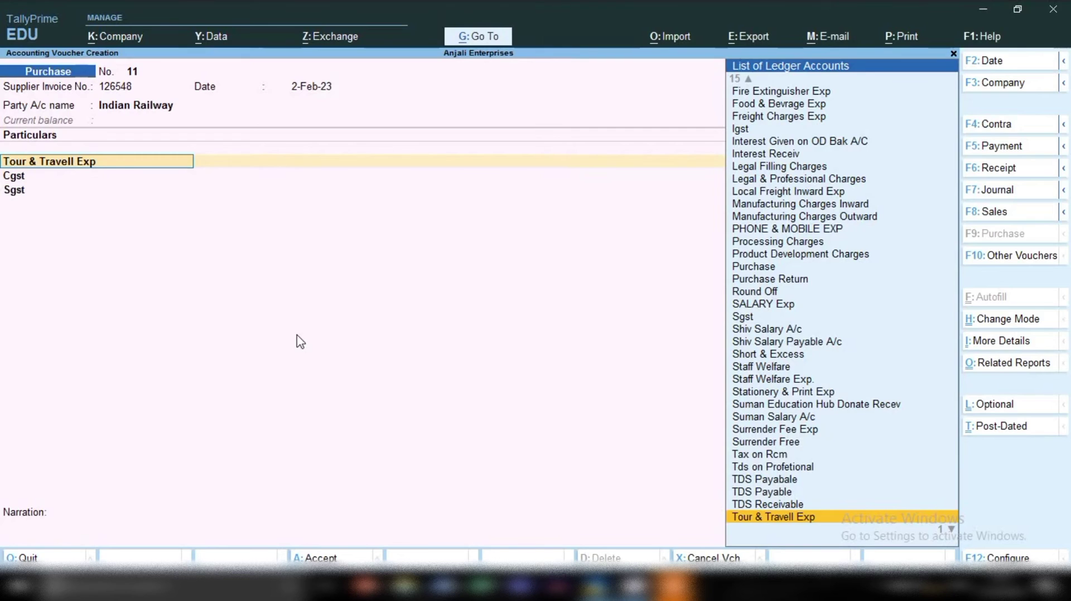
# Add the description "2 Tickets" to the Tour & Travell Exp ledger line
pyautogui.press('Return')
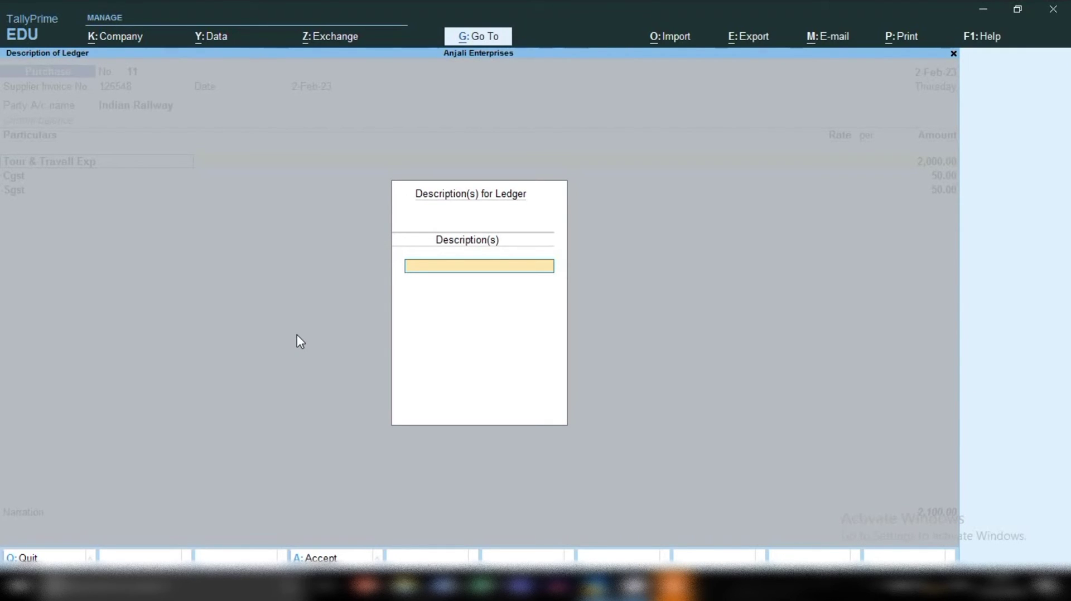
pyautogui.write('2 Tickets')
pyautogui.press('Return')
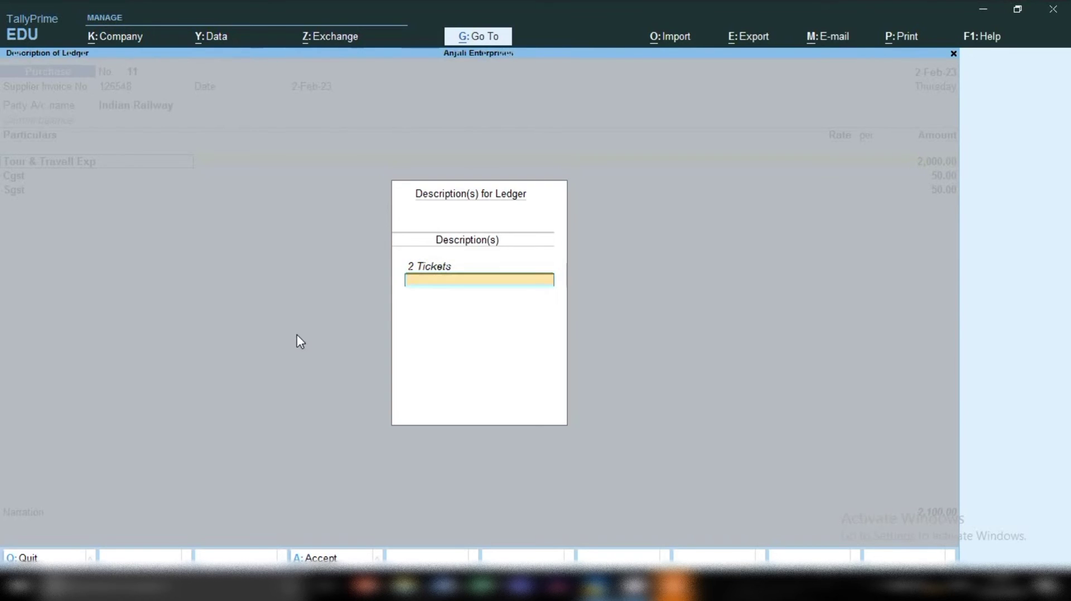
pyautogui.press('Return')
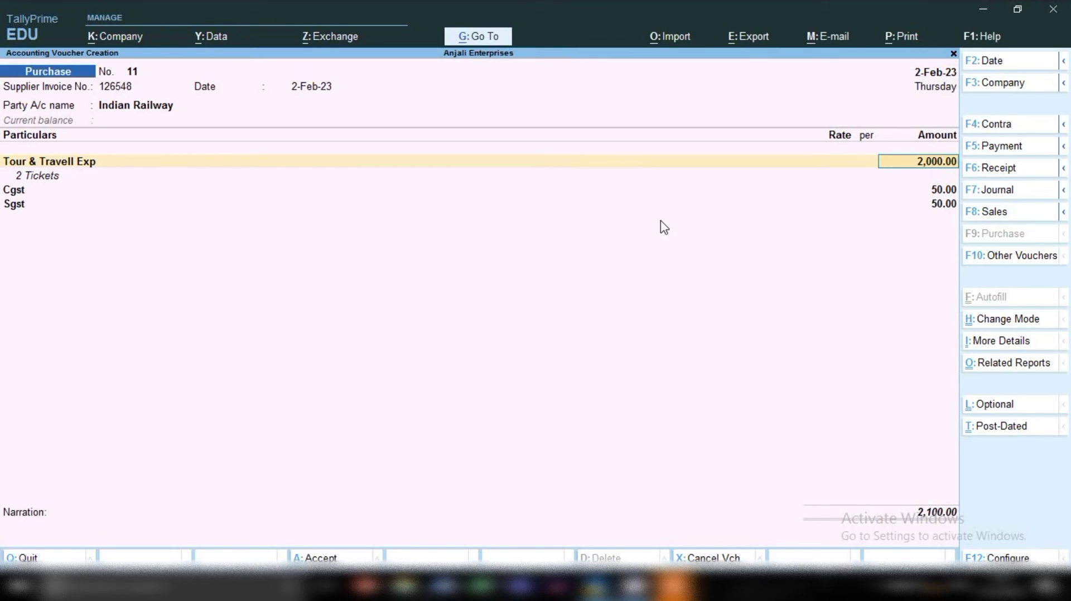
# Check the voucher's GST - Tax Analysis in detailed form, and save the purchase voucher
pyautogui.click(993, 368)
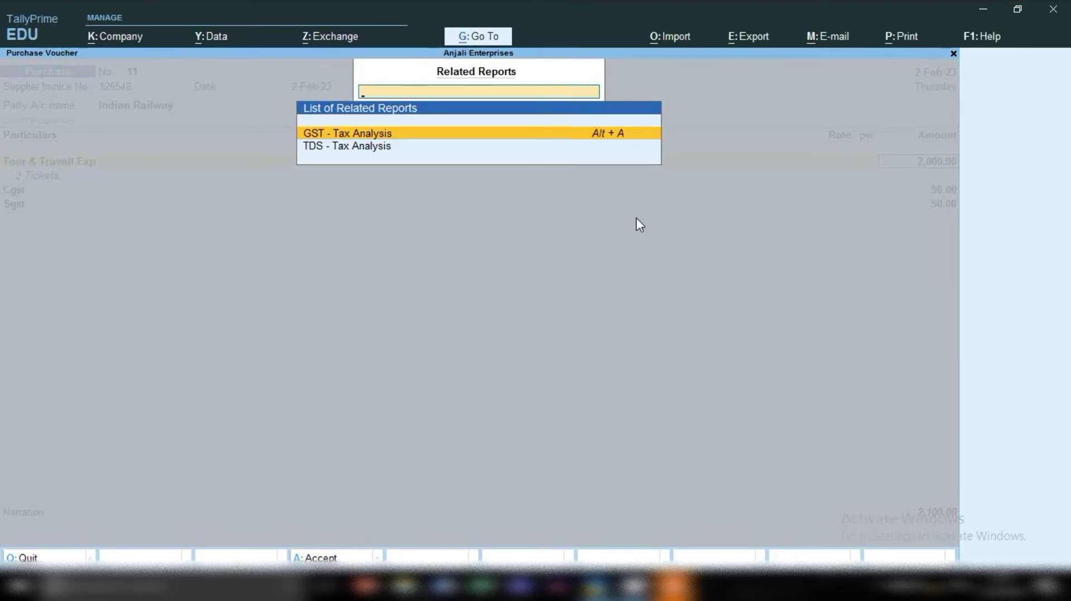
pyautogui.press('Return')
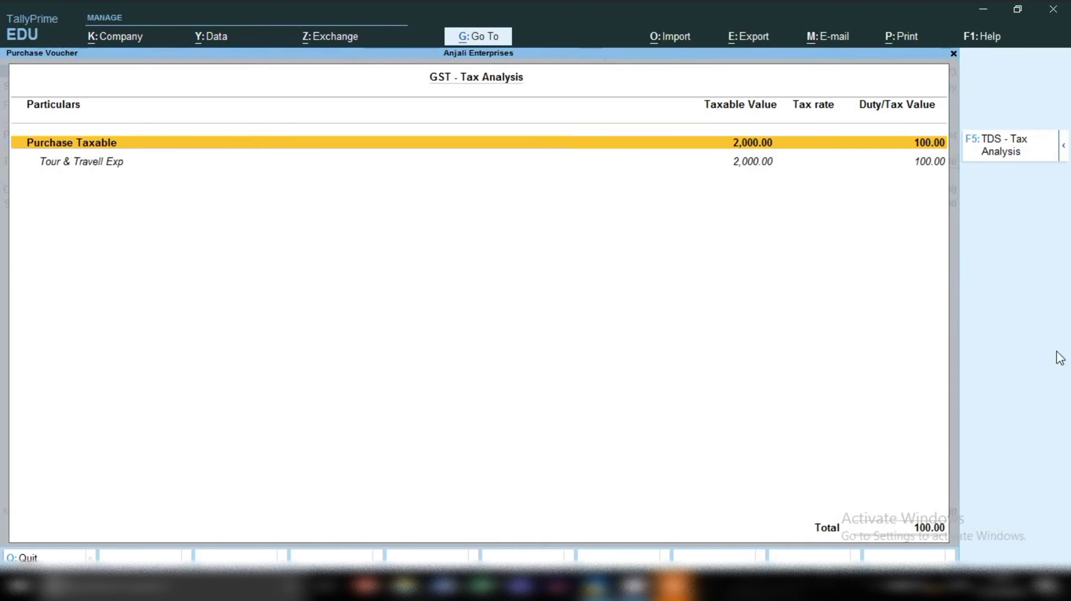
pyautogui.click(1065, 145)
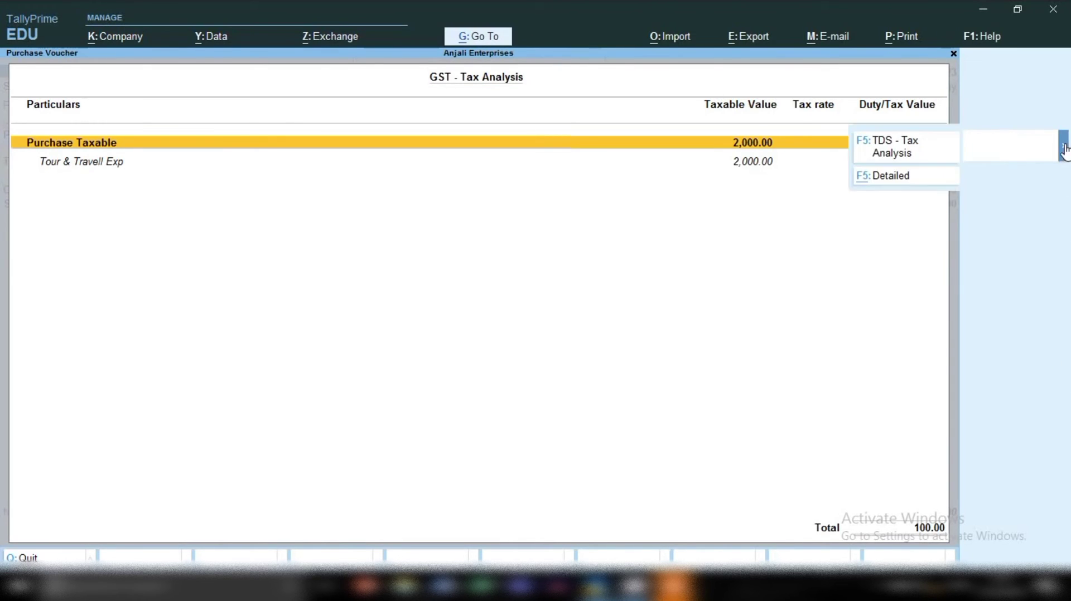
pyautogui.click(885, 177)
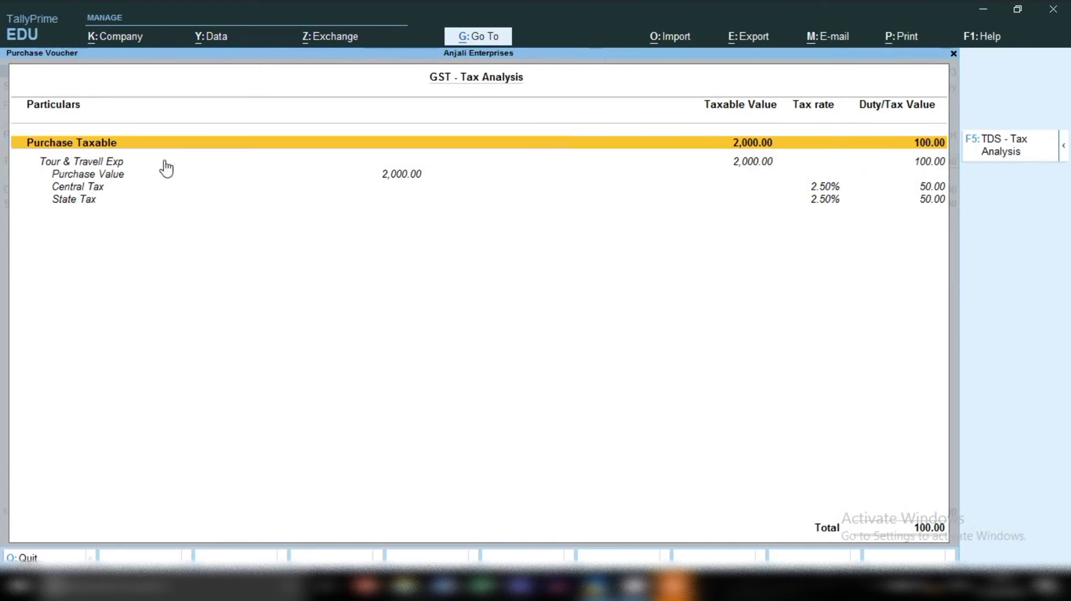
pyautogui.click(87, 167)
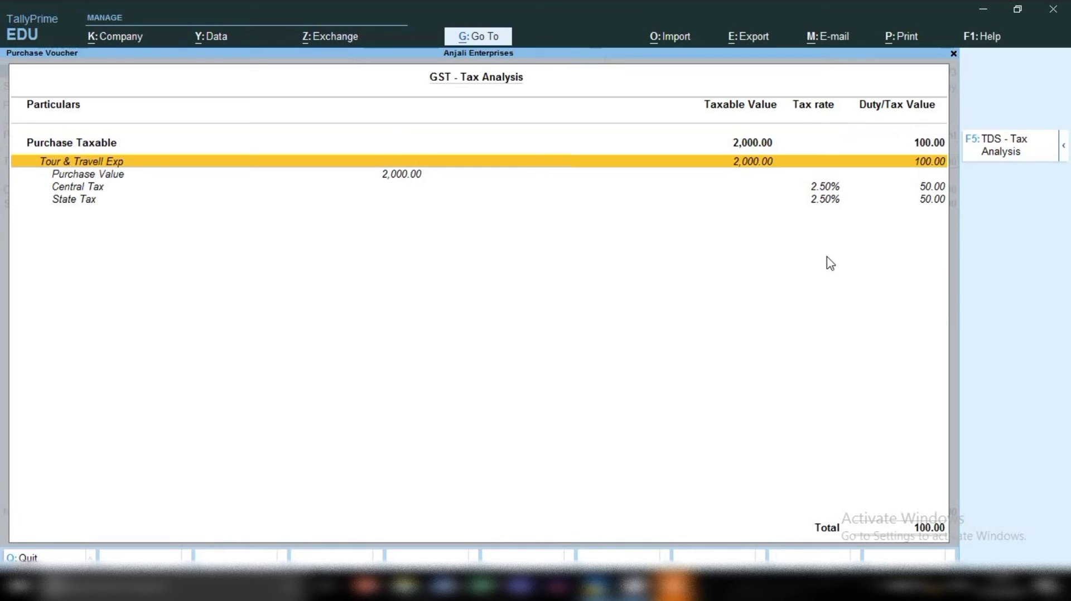
pyautogui.press('Escape')
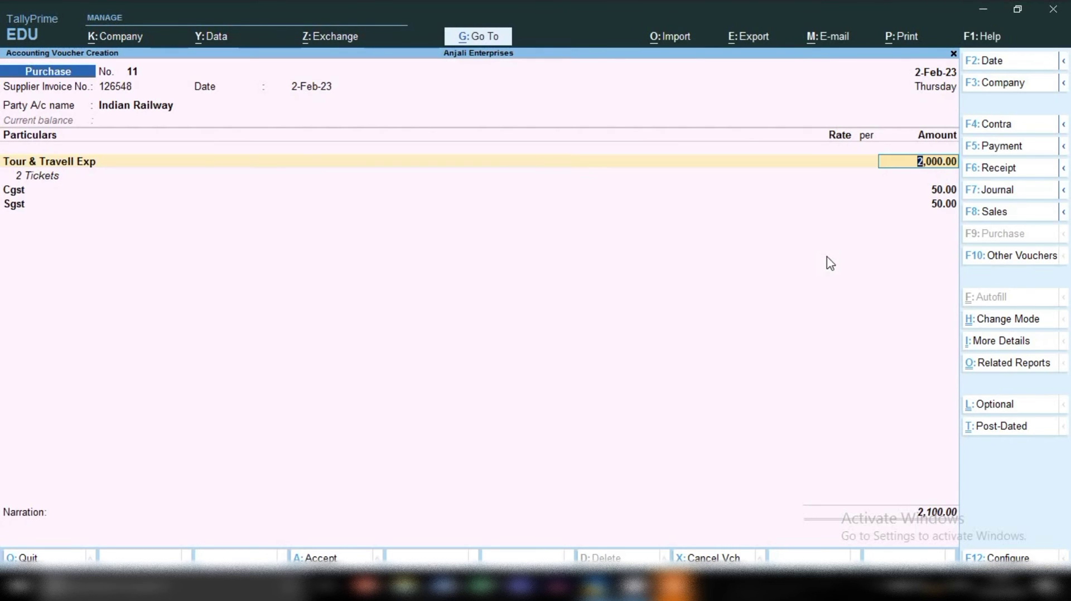
pyautogui.press('ctrl')
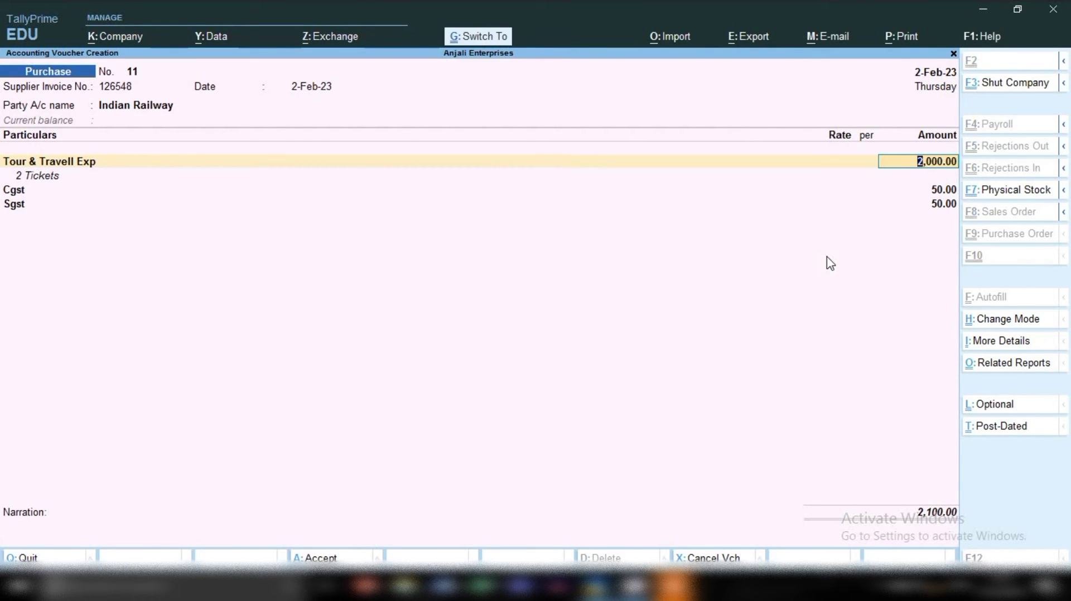
pyautogui.hotkey('ctrl', 'a')
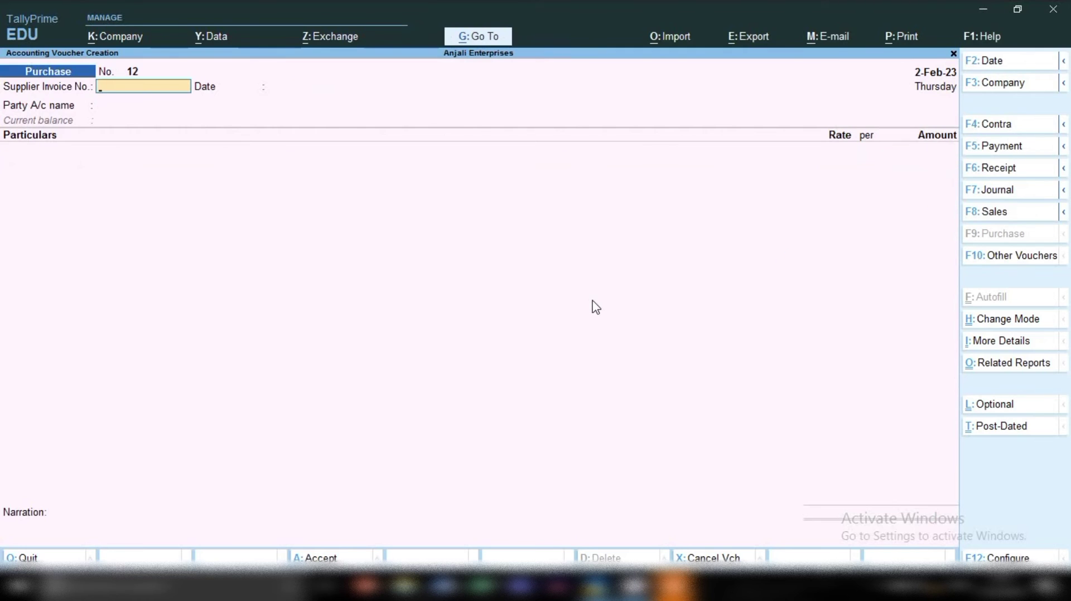
# Look through the list of reports and open the ledger vouchers report for the Indian Railway ledger
pyautogui.click(473, 38)
pyautogui.press('Up')
pyautogui.press('Up')
pyautogui.press('Up')
pyautogui.press('Up')
pyautogui.press('Up')
pyautogui.press('Up')
pyautogui.press('Up')
pyautogui.press('Up')
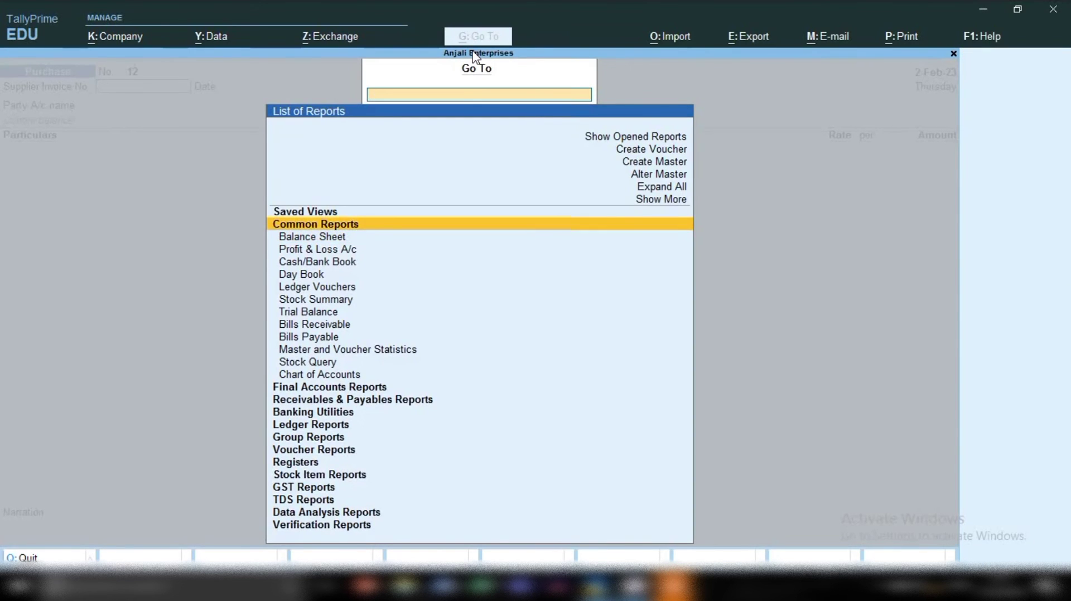
pyautogui.press('Down')
pyautogui.press('Down')
pyautogui.press('Down')
pyautogui.press('Down')
pyautogui.press('Down')
pyautogui.press('Down')
pyautogui.press('Down')
pyautogui.press('Down')
pyautogui.press('Down')
pyautogui.press('Down')
pyautogui.press('Down')
pyautogui.press('Down')
pyautogui.press('Down')
pyautogui.press('Down')
pyautogui.press('Down')
pyautogui.press('Down')
pyautogui.press('Down')
pyautogui.press('Down')
pyautogui.press('Down')
pyautogui.press('Down')
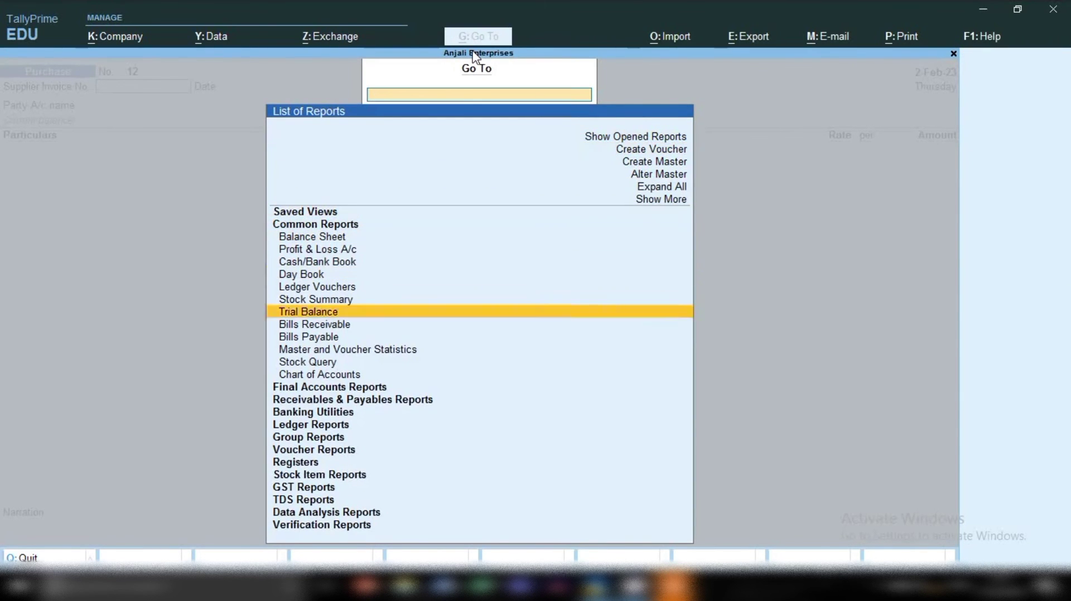
pyautogui.press('Up')
pyautogui.press('Up')
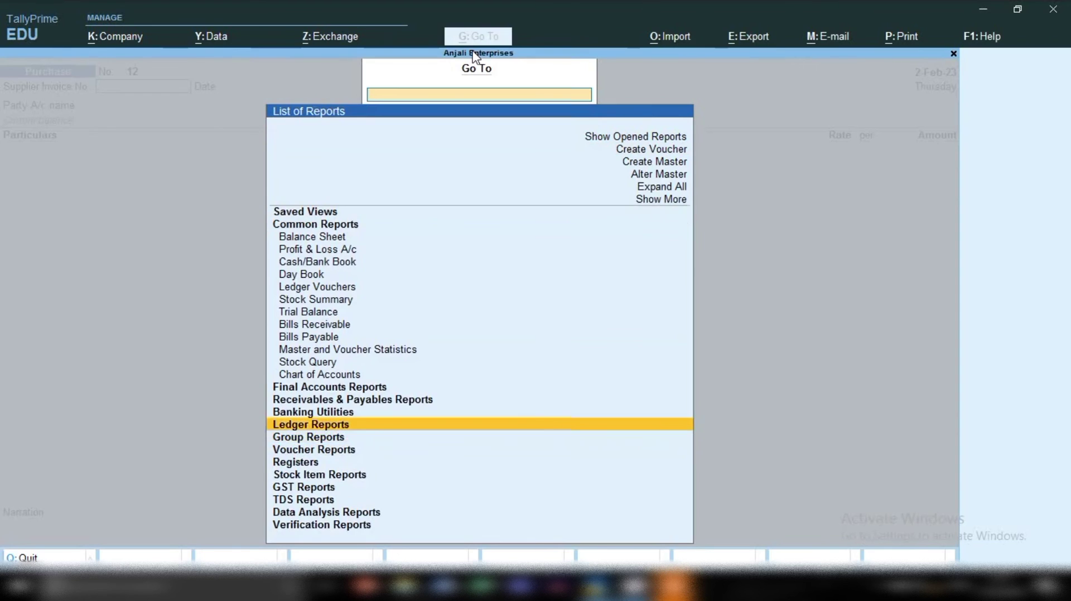
pyautogui.press('Return')
pyautogui.press('Return')
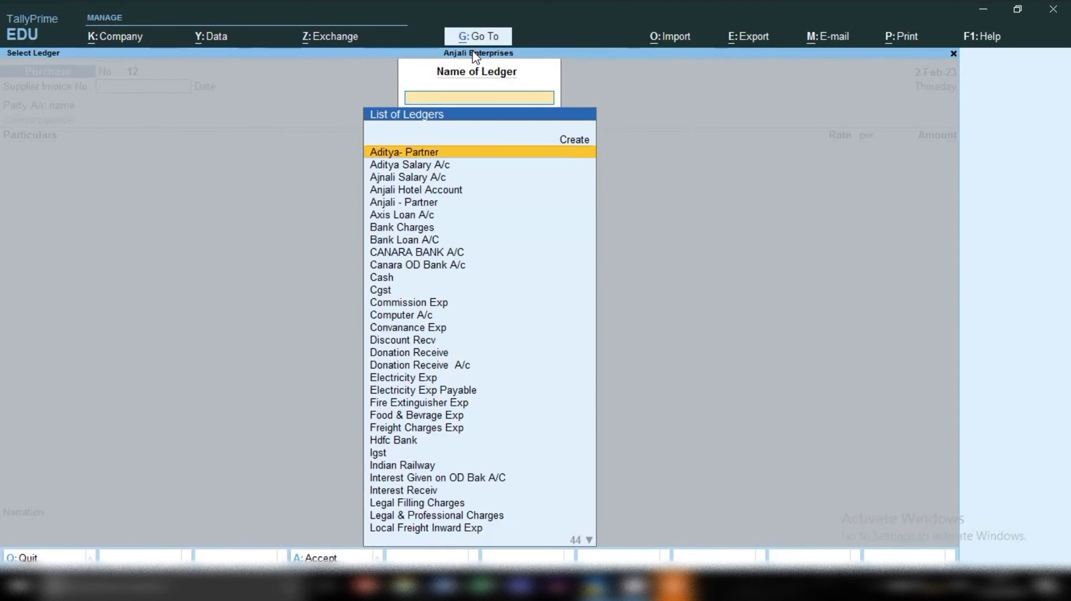
pyautogui.write('Ind')
pyautogui.press('Return')
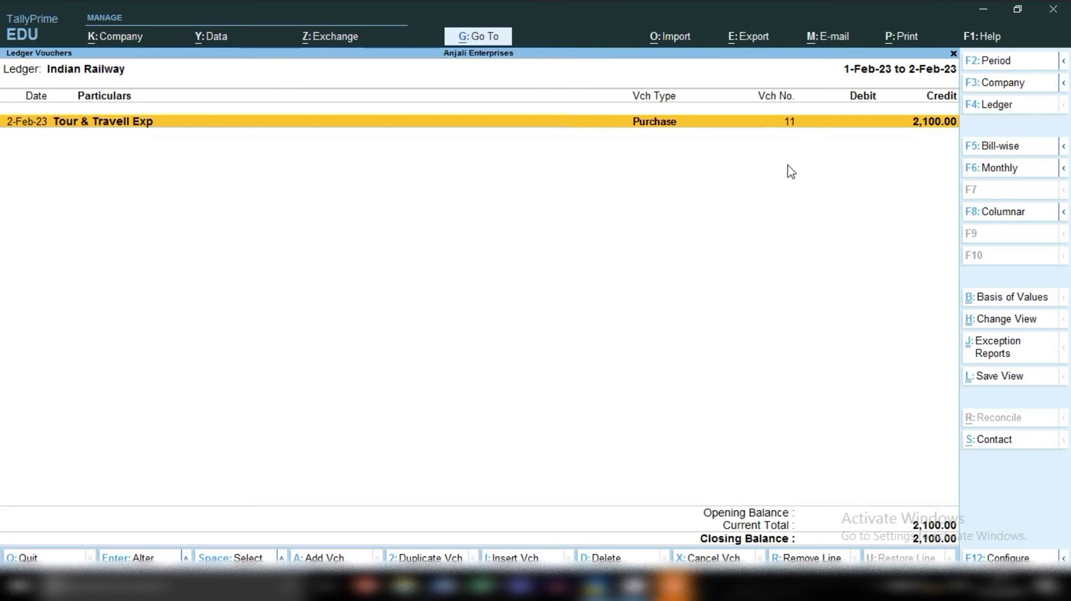
# Add a Payment voucher from the ledger report, debiting Indian Railway with 2,100
pyautogui.hotkey('alt', 'a')
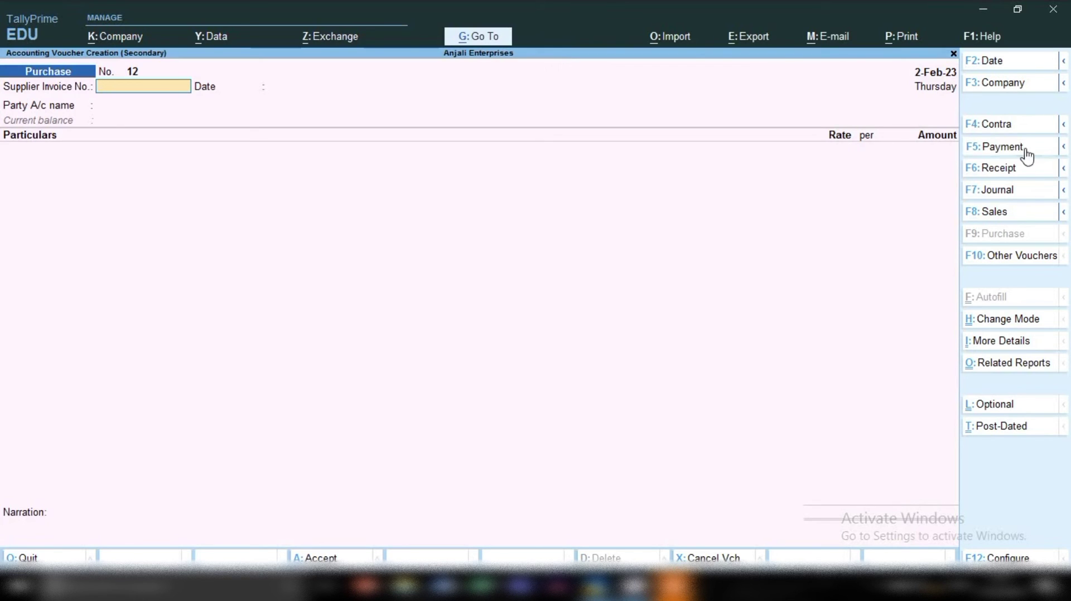
pyautogui.press('F5')
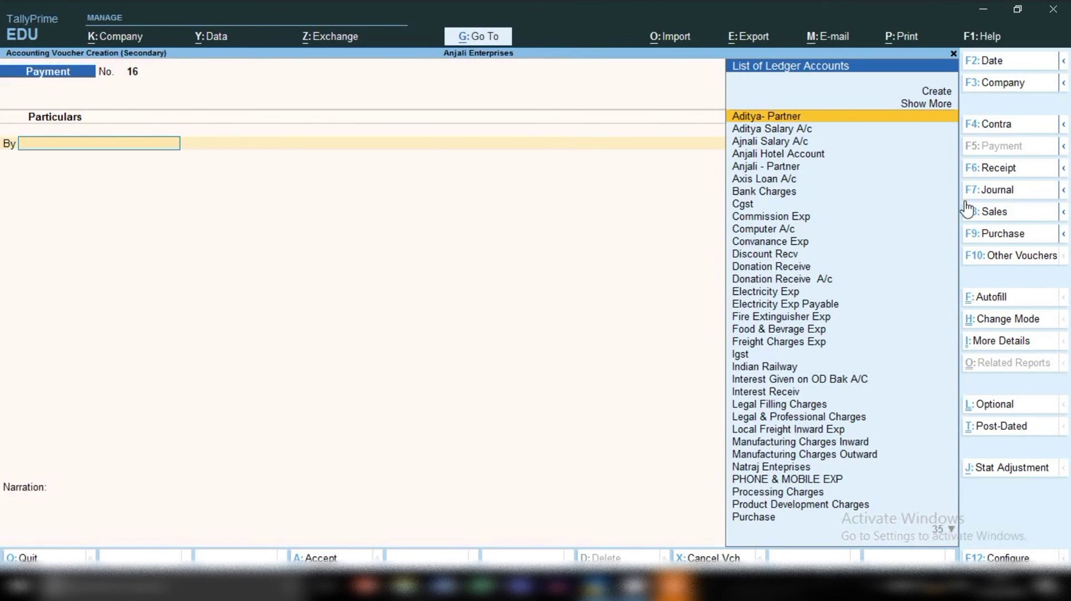
pyautogui.write('Ind')
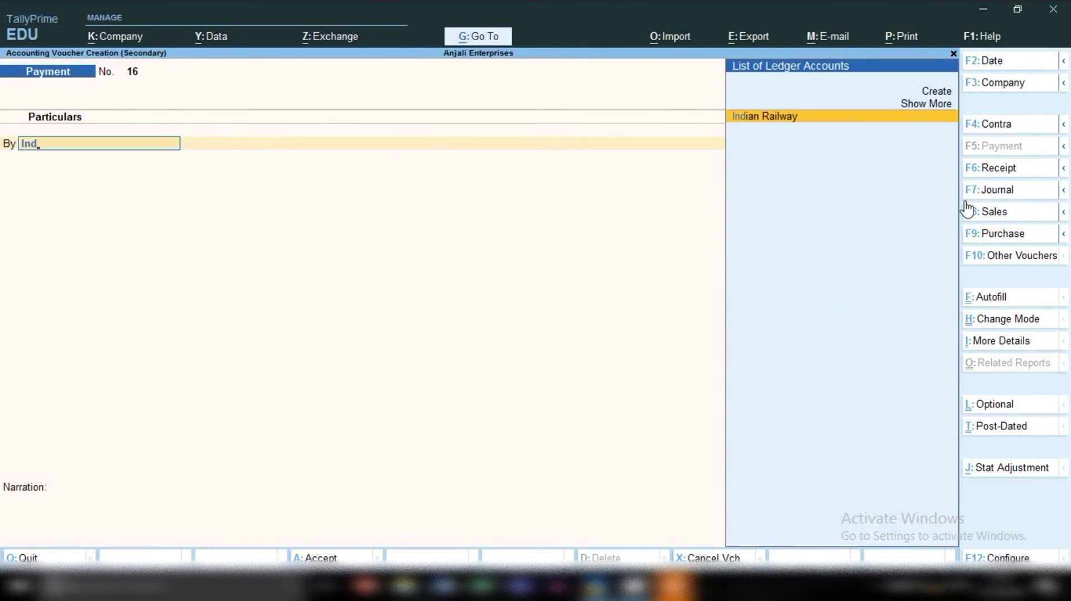
pyautogui.press('Return')
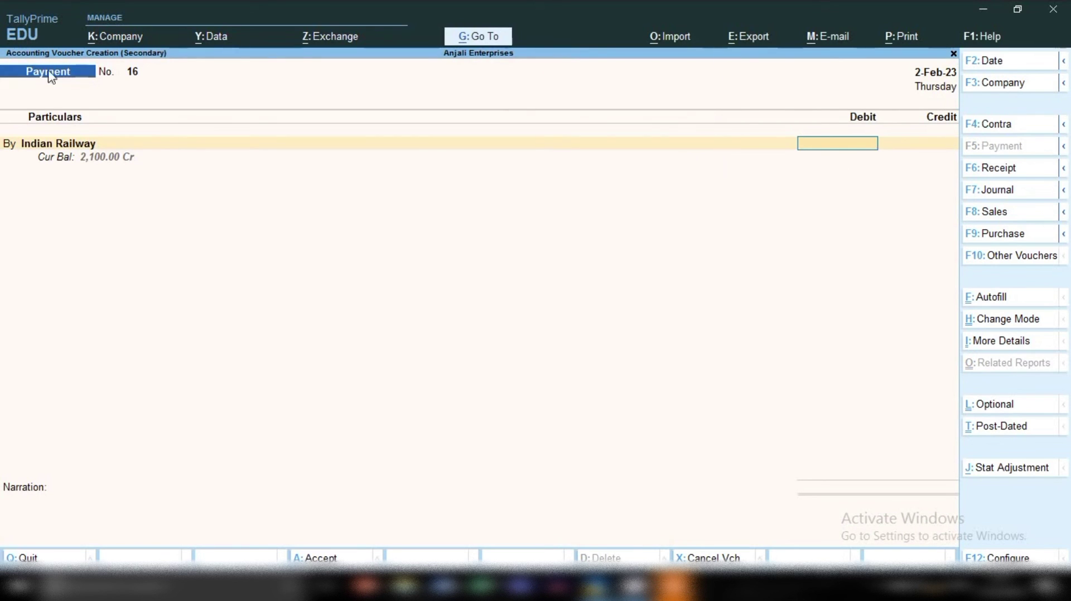
pyautogui.write('2,100')
pyautogui.press('Return')
# Allocate the 2,100 payment as Agst Ref to Indian Railway's pending purchase bill dated 2-Feb-23
pyautogui.press('Return')
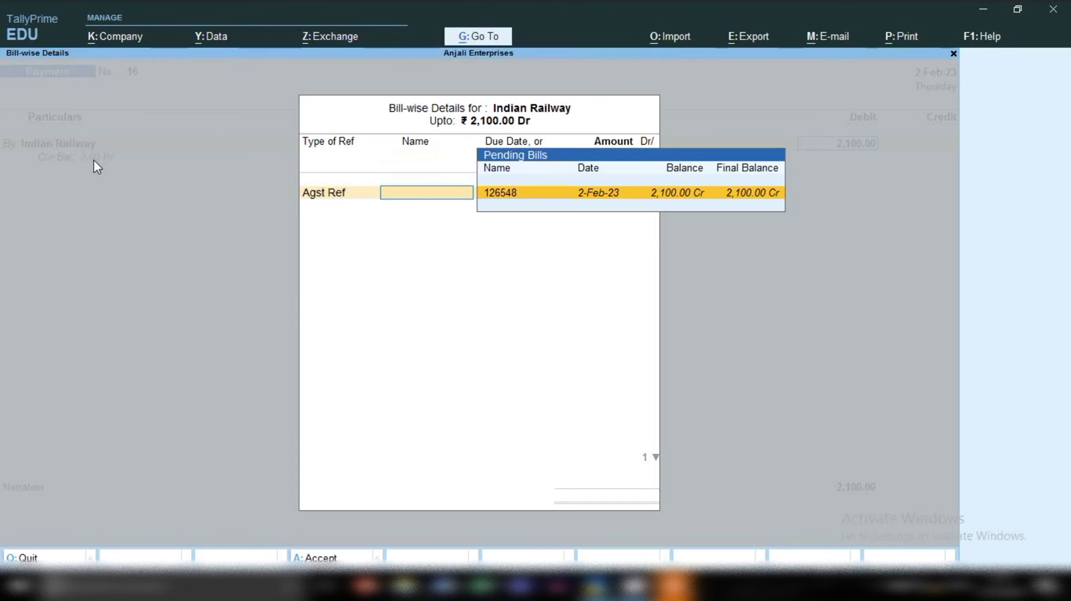
pyautogui.press('Return')
pyautogui.press('Return')
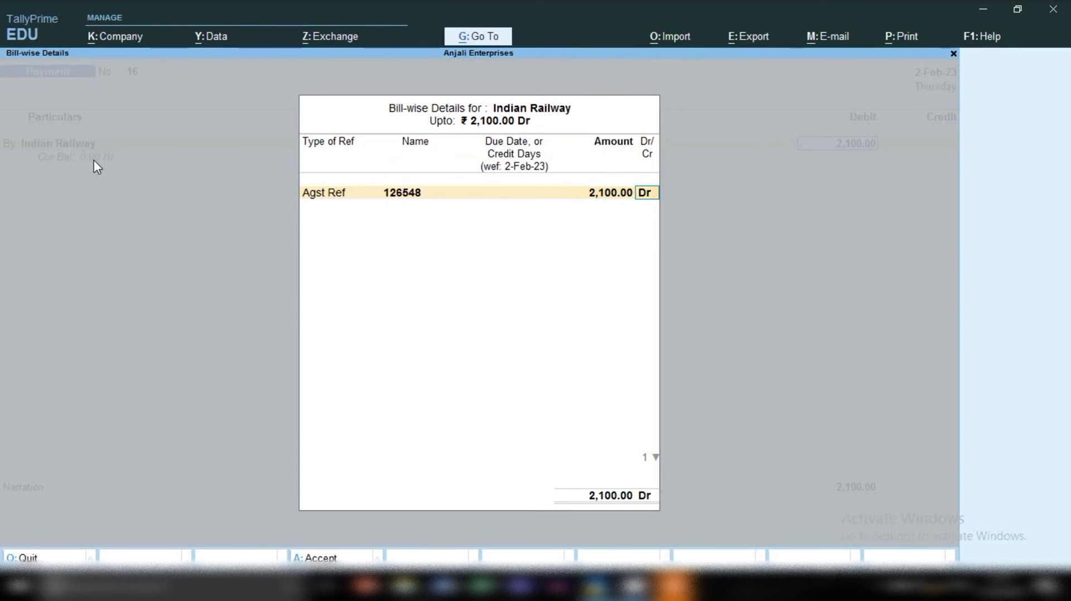
pyautogui.press('Return')
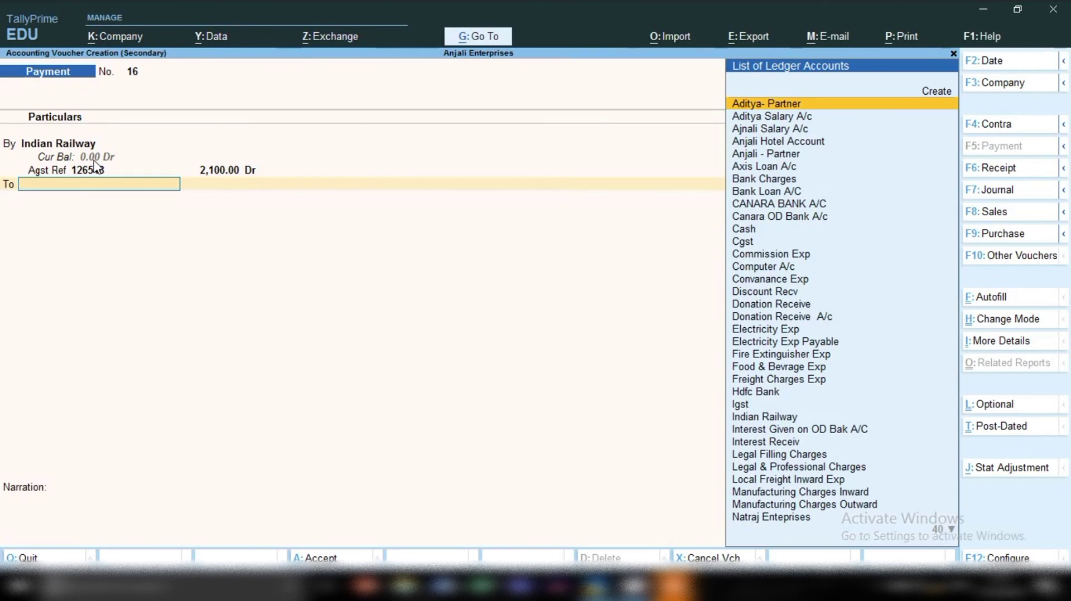
# Credit Sbi with 2,100 using the default cheque allocation, save the payment voucher, and return to the Indian Railway ledger report
pyautogui.write('Sbi')
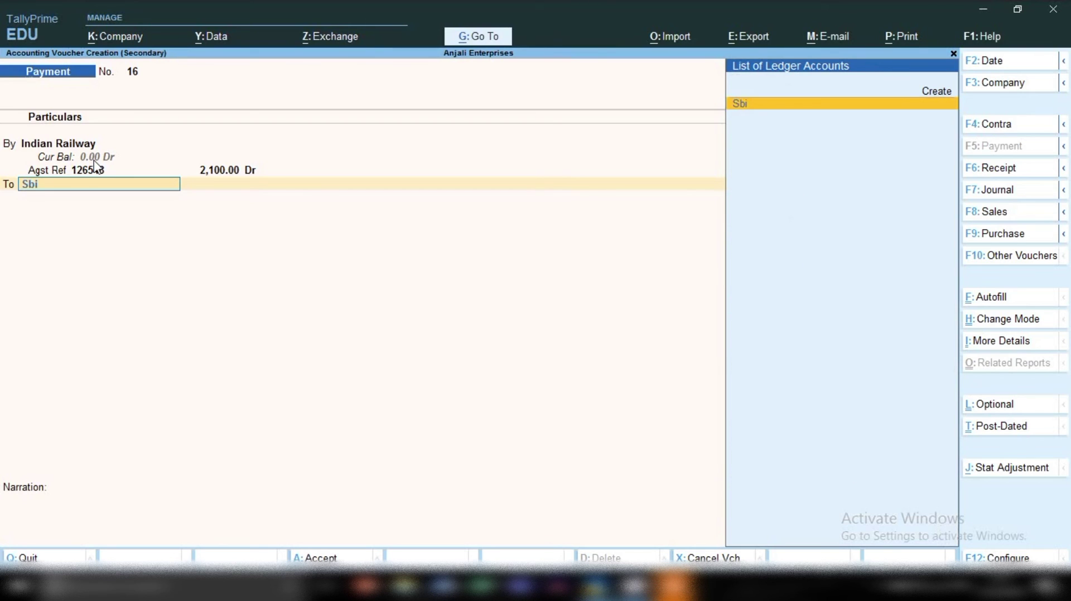
pyautogui.press('Return')
pyautogui.press('Return')
pyautogui.press('Return')
pyautogui.press('Return')
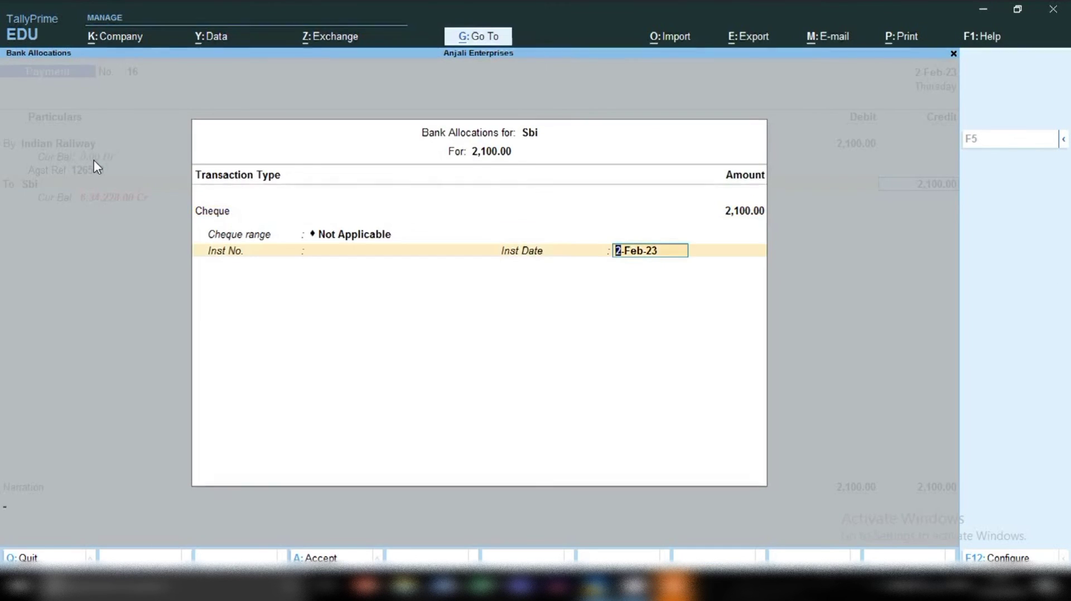
pyautogui.press('Return')
pyautogui.press('Return')
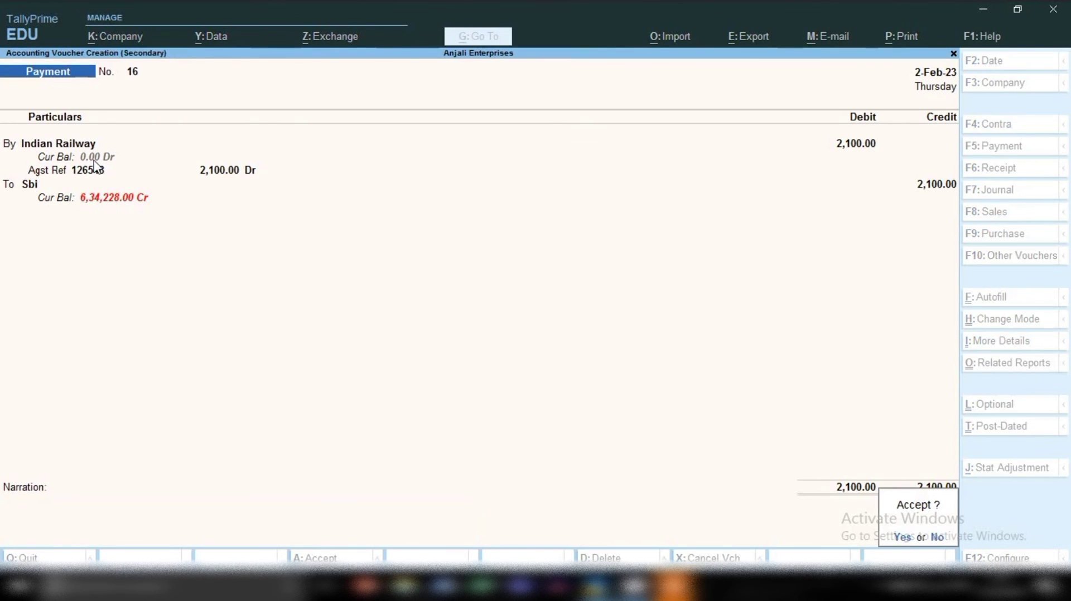
pyautogui.press('Return')
pyautogui.press('Return')
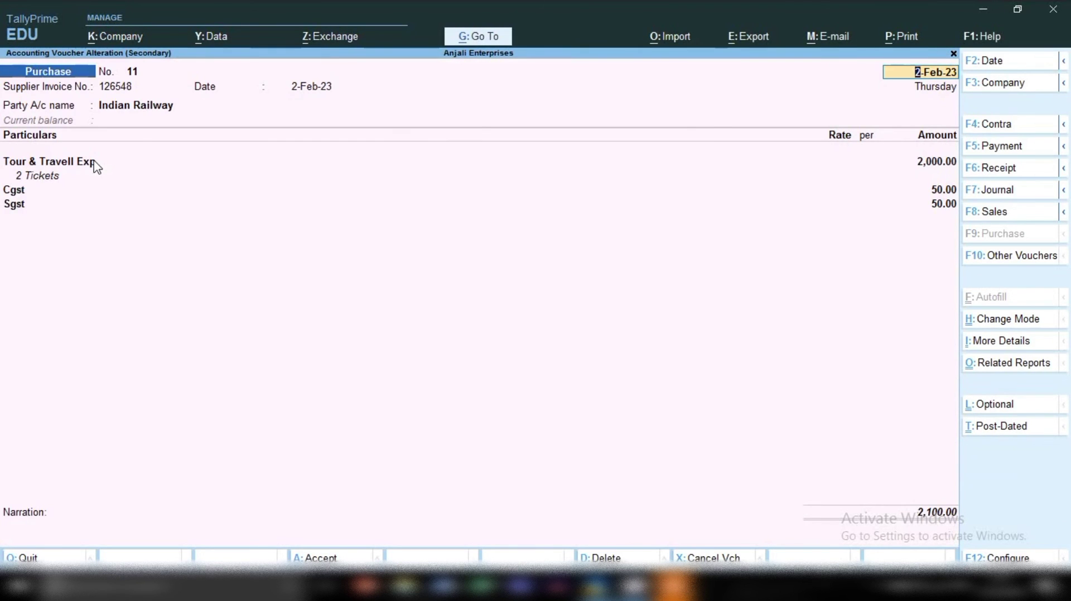
pyautogui.press('Escape')
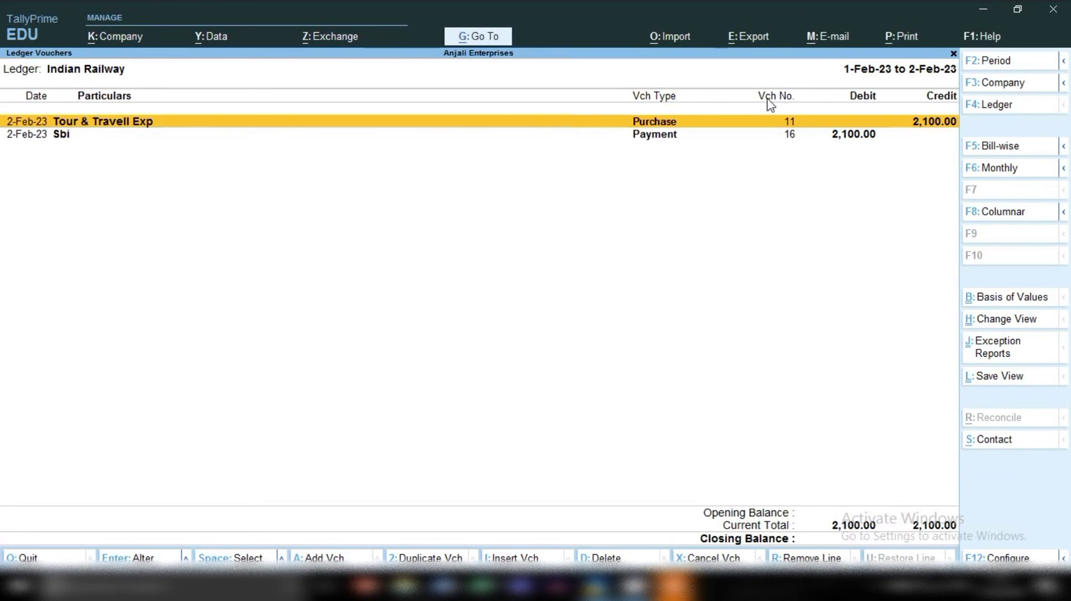
# Mark the Tour & Travell Exp purchase entry in the ledger report and move on to the Sbi payment entry
pyautogui.press('space')
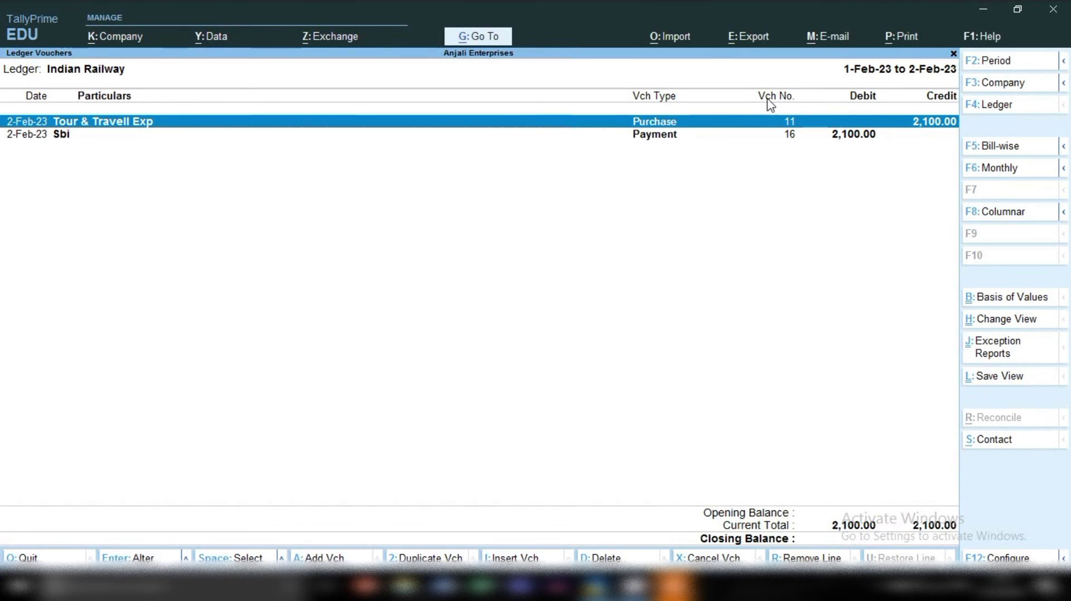
pyautogui.press('Down')
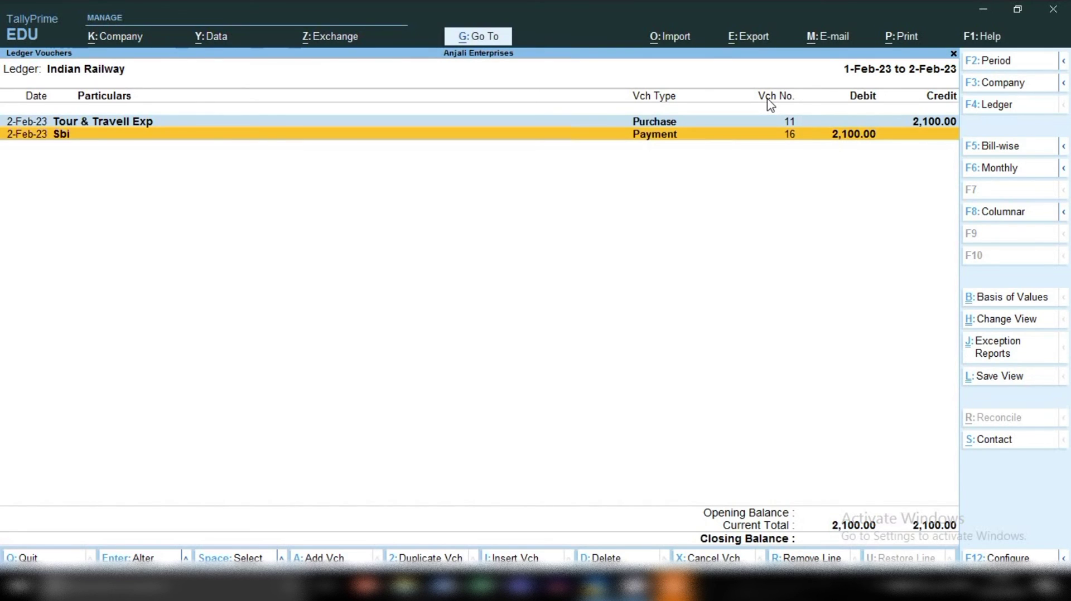